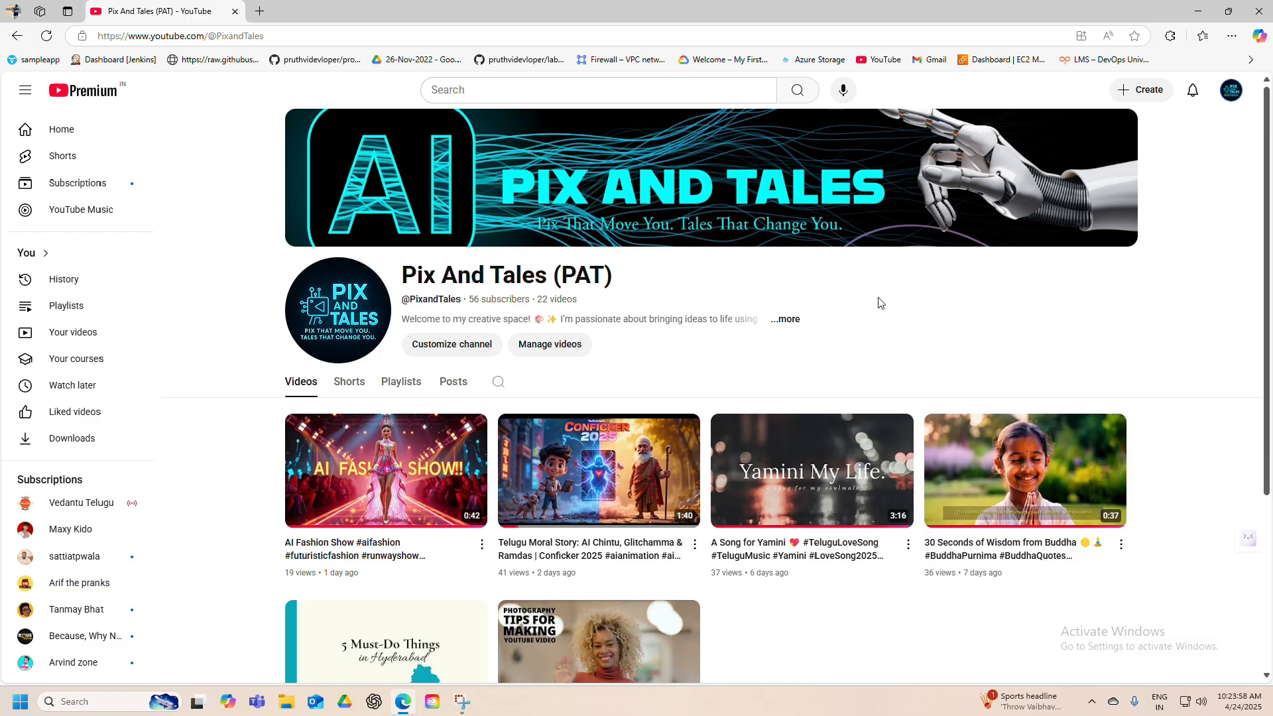
Look through the Pix And Tales channel's uploaded videos and its Shorts
scroll(852, 328, "down", 1)
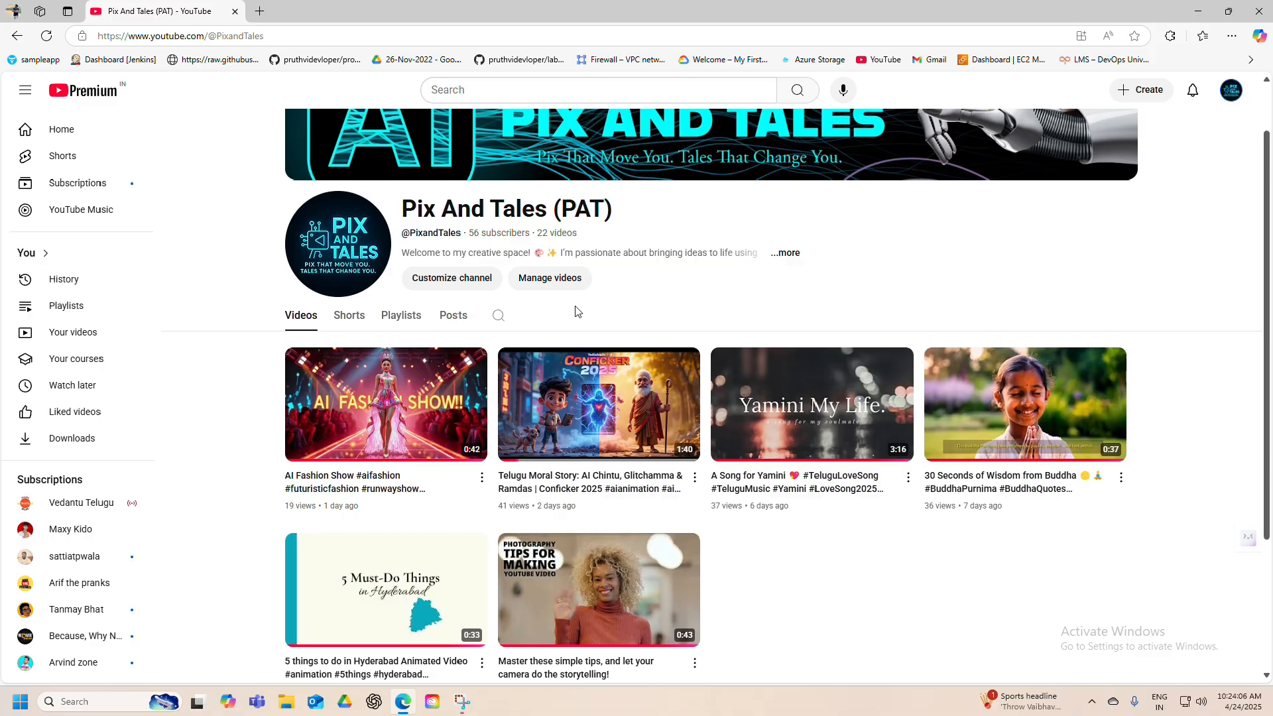
mouse_move(605, 436)
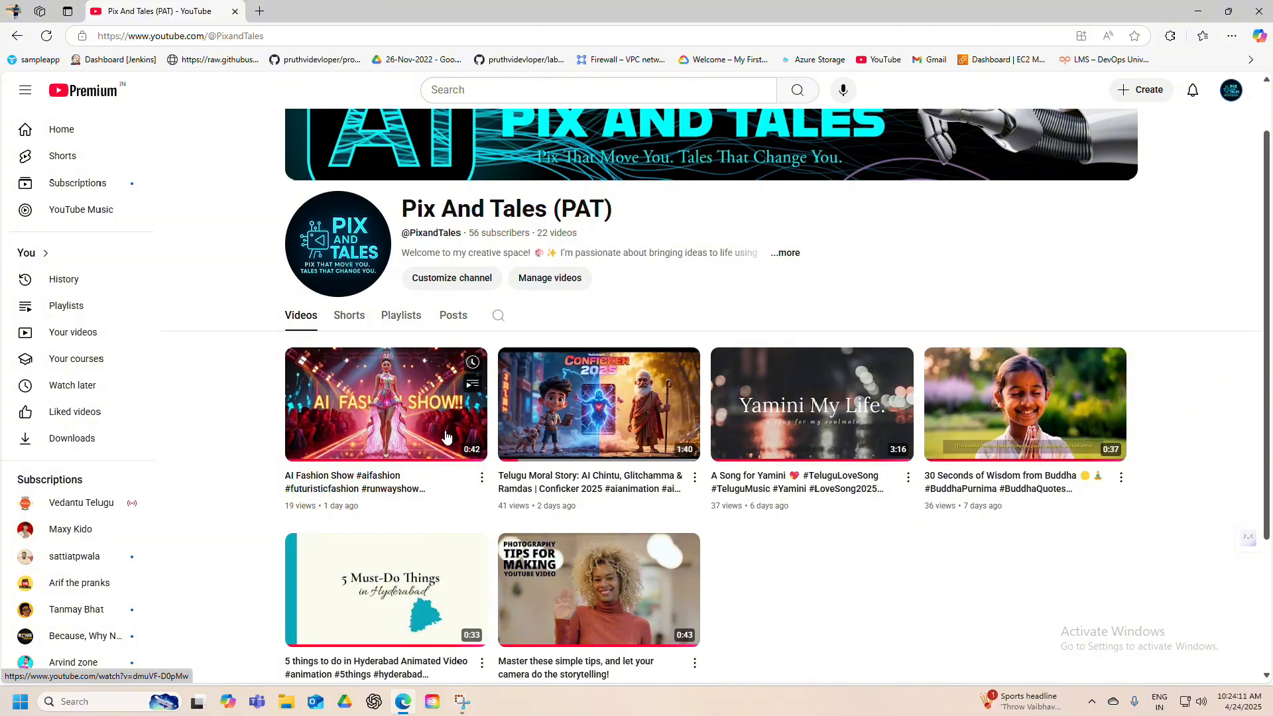
left_click(350, 316)
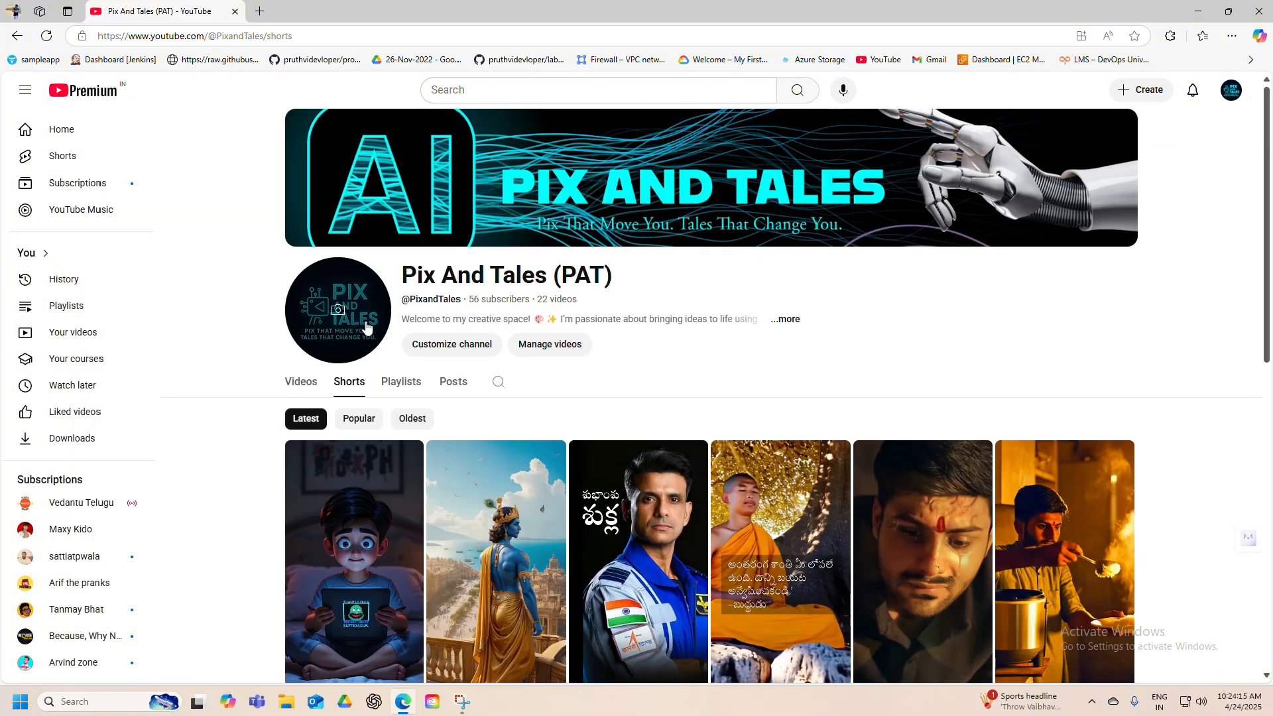
left_click(302, 385)
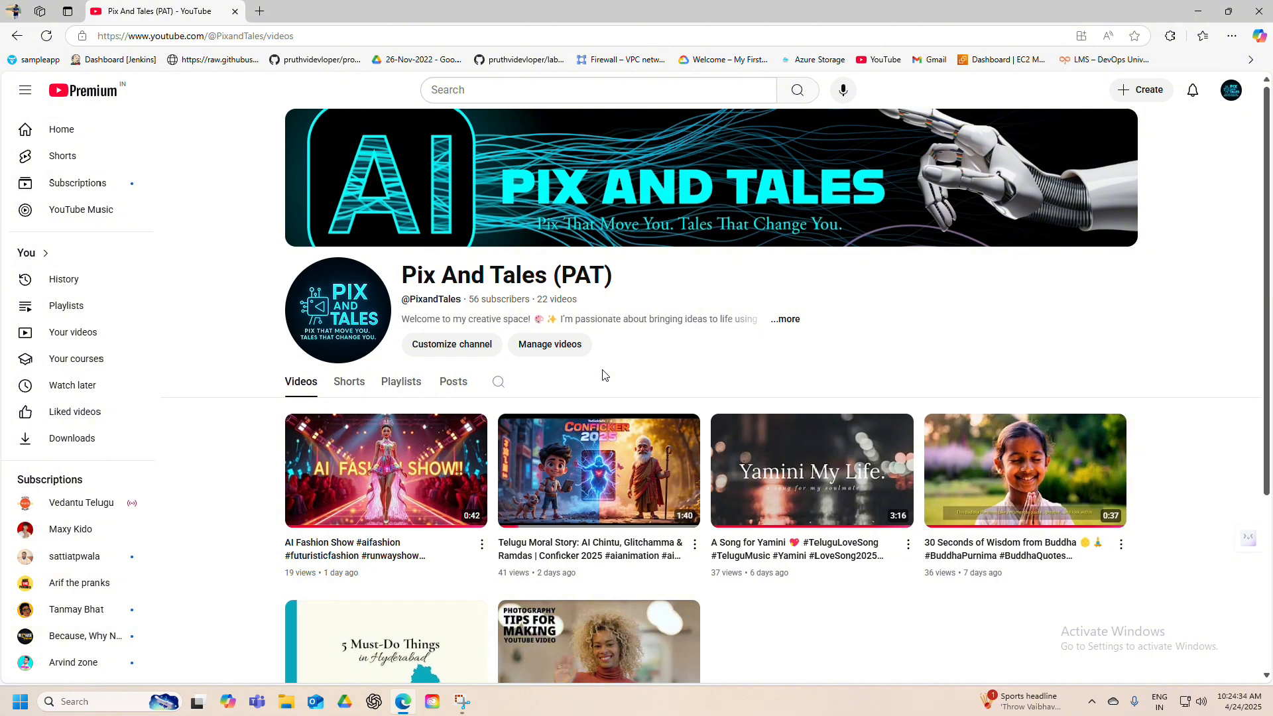
scroll(605, 375, "down", 4)
scroll(607, 374, "up", 4)
scroll(610, 374, "down", 1)
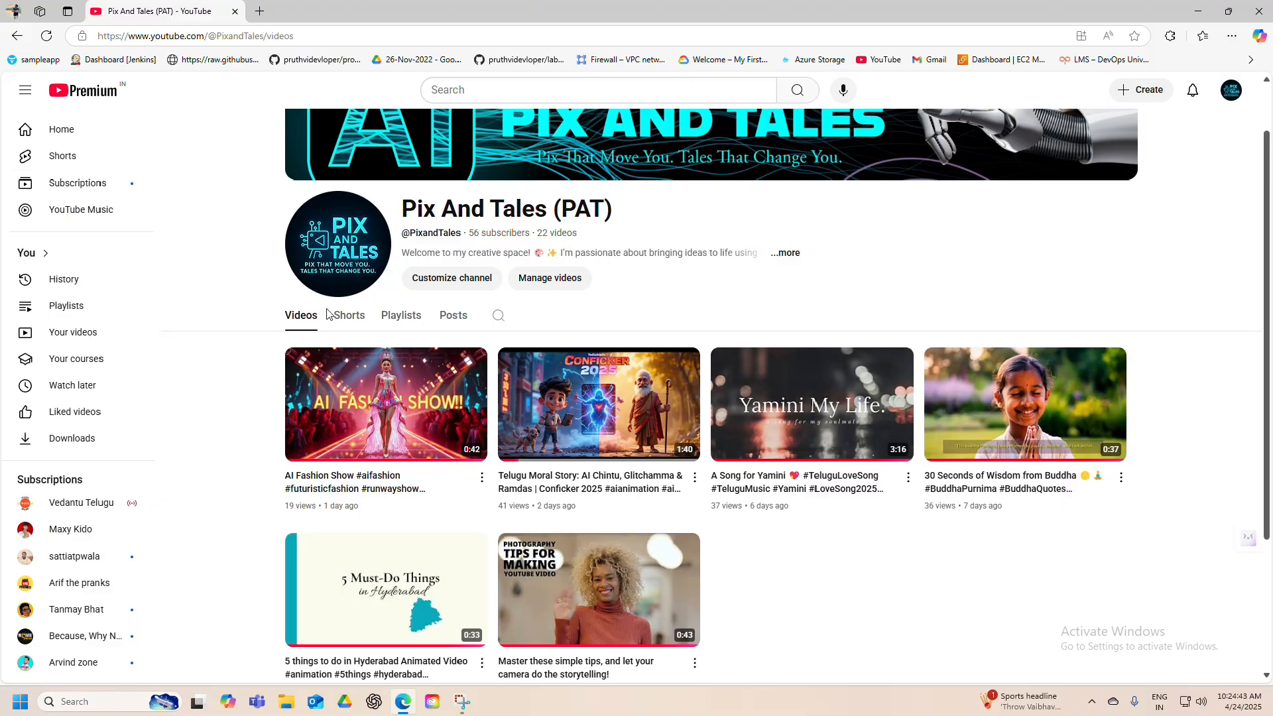
left_click(350, 323)
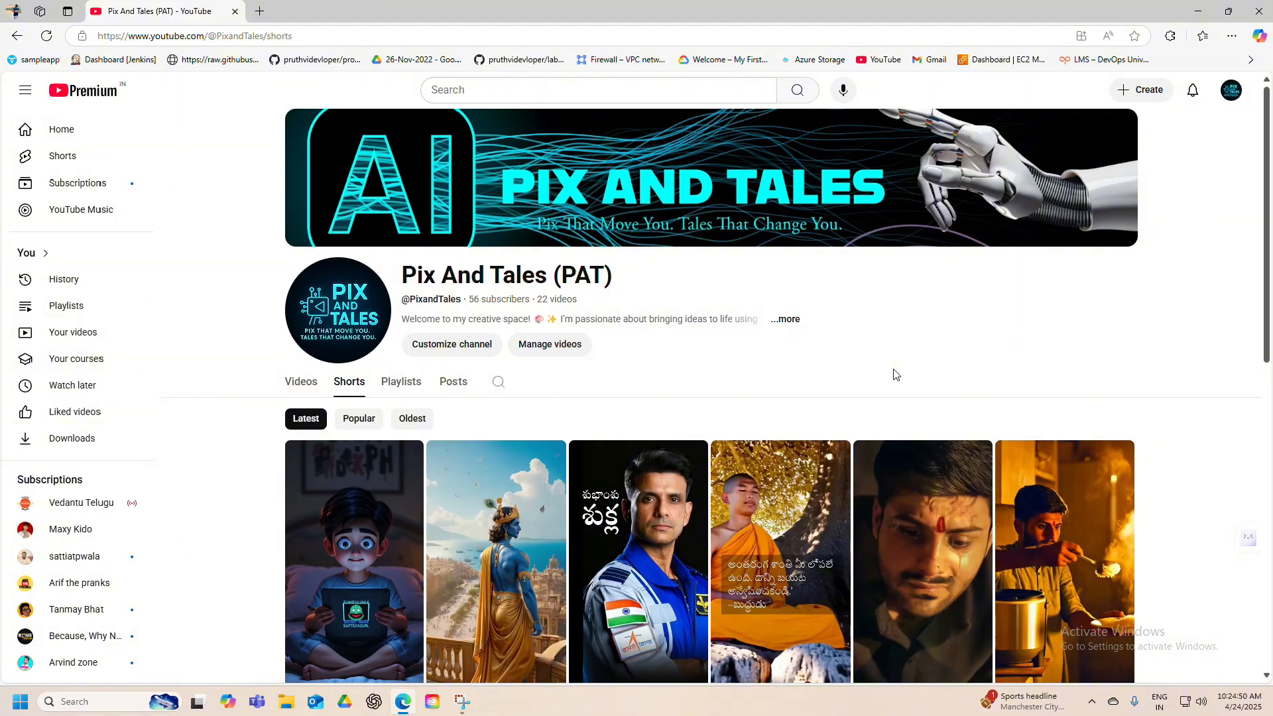
Switch to ChatGPT, look over the channel's Shorts behind its window, and maximize the ChatGPT window
left_click(375, 702)
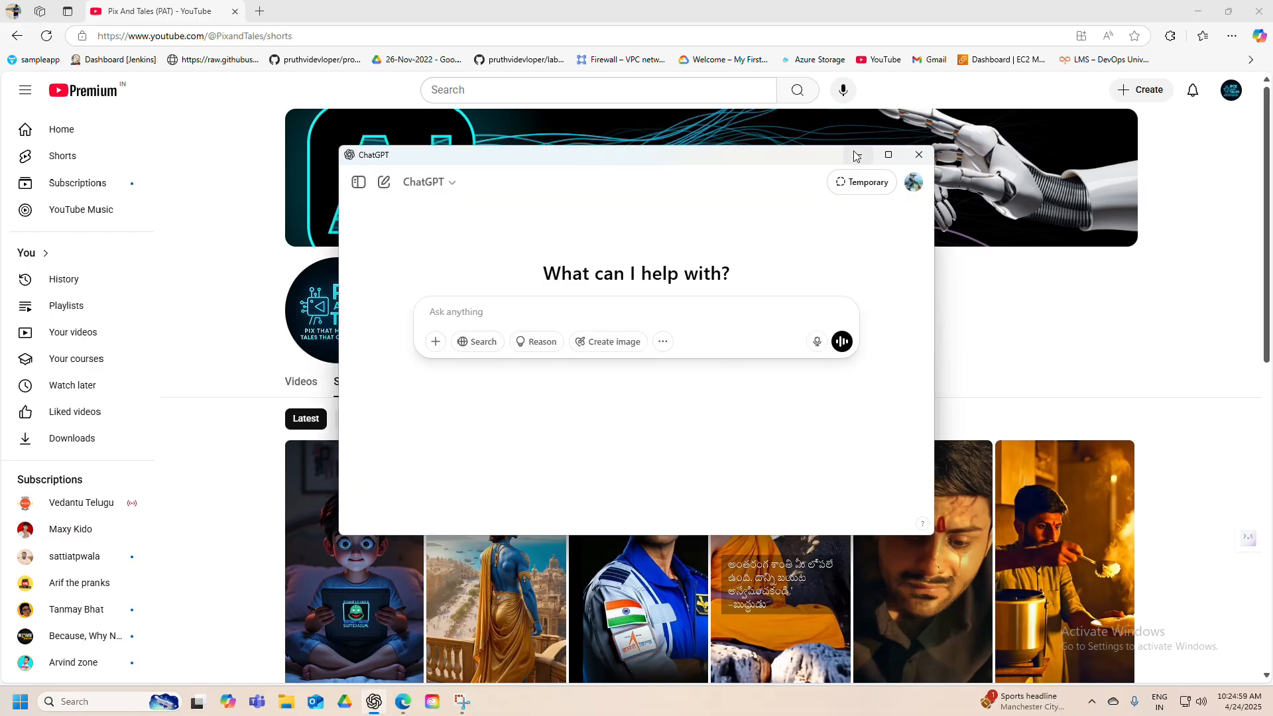
left_click_drag(733, 164, 905, 47)
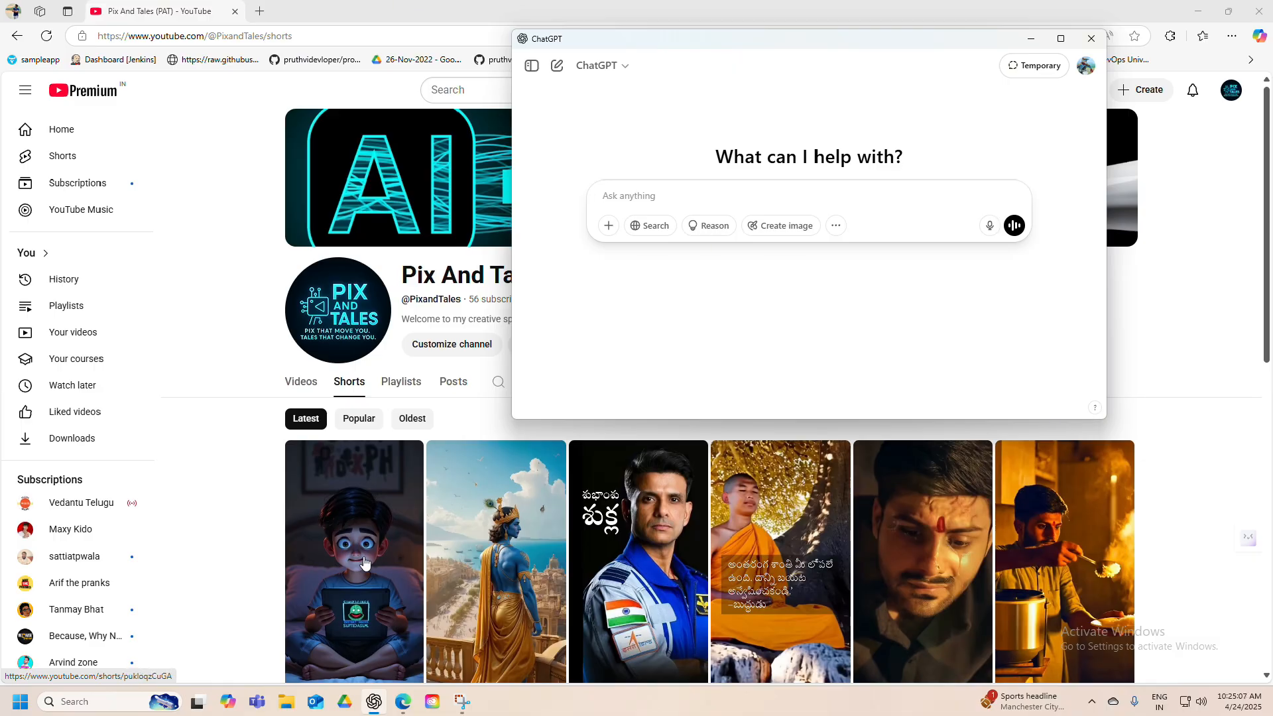
scroll(655, 567, "down", 1)
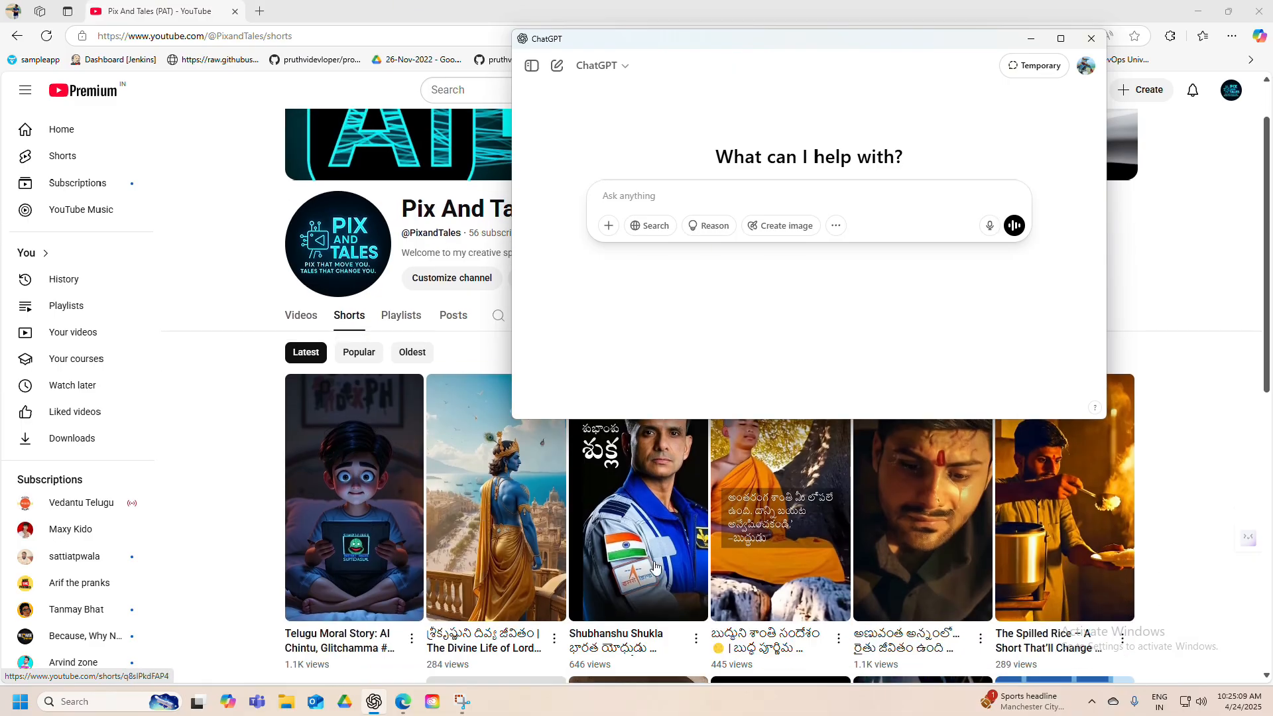
scroll(655, 567, "down", 3)
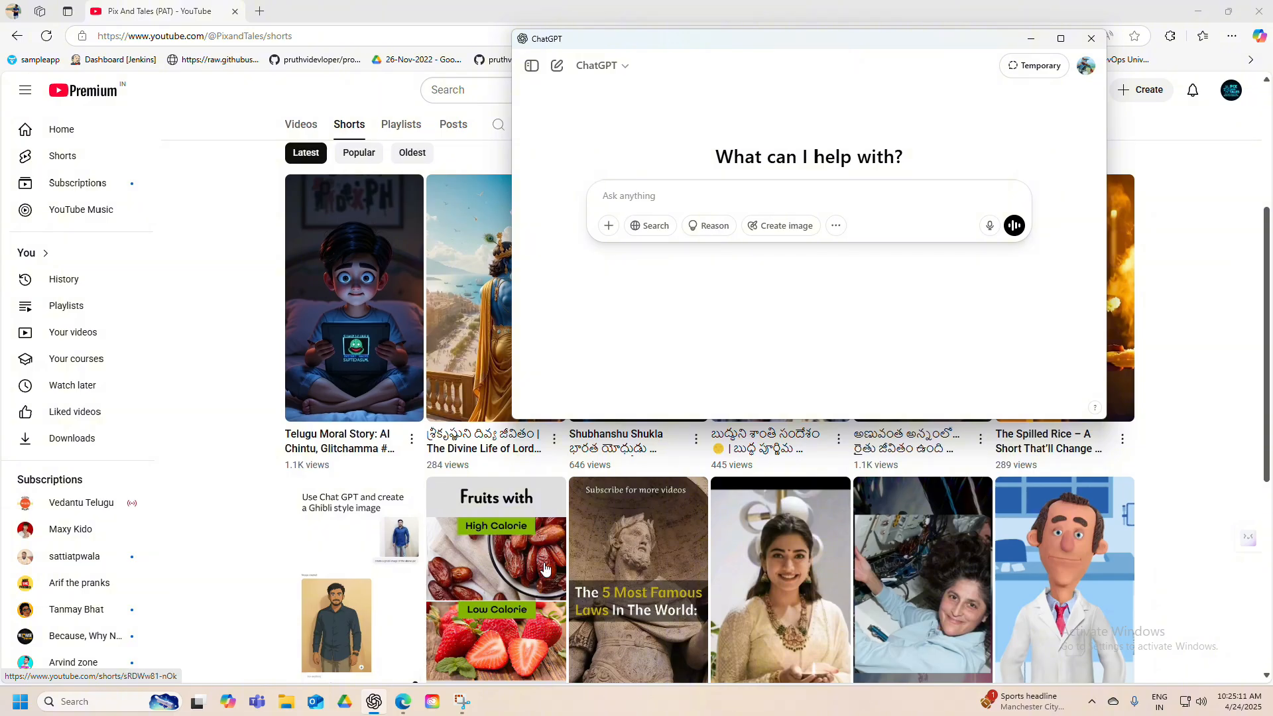
scroll(649, 507, "up", 5)
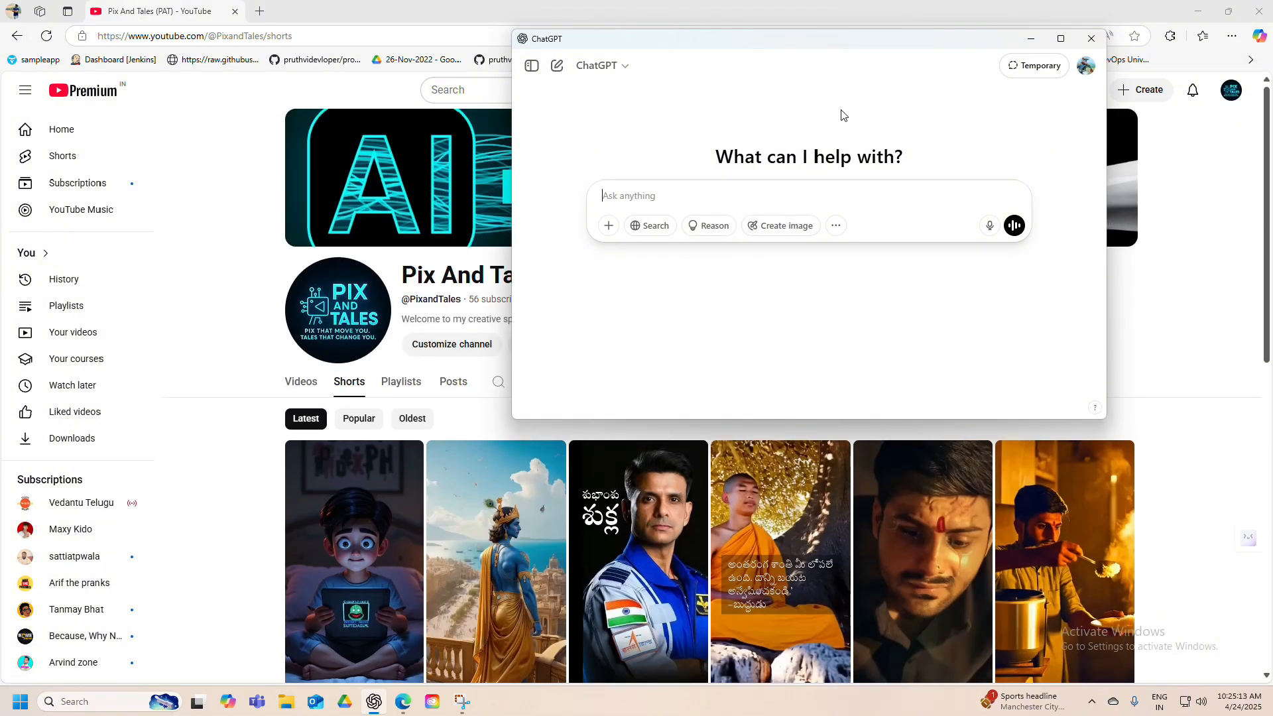
left_click(1060, 38)
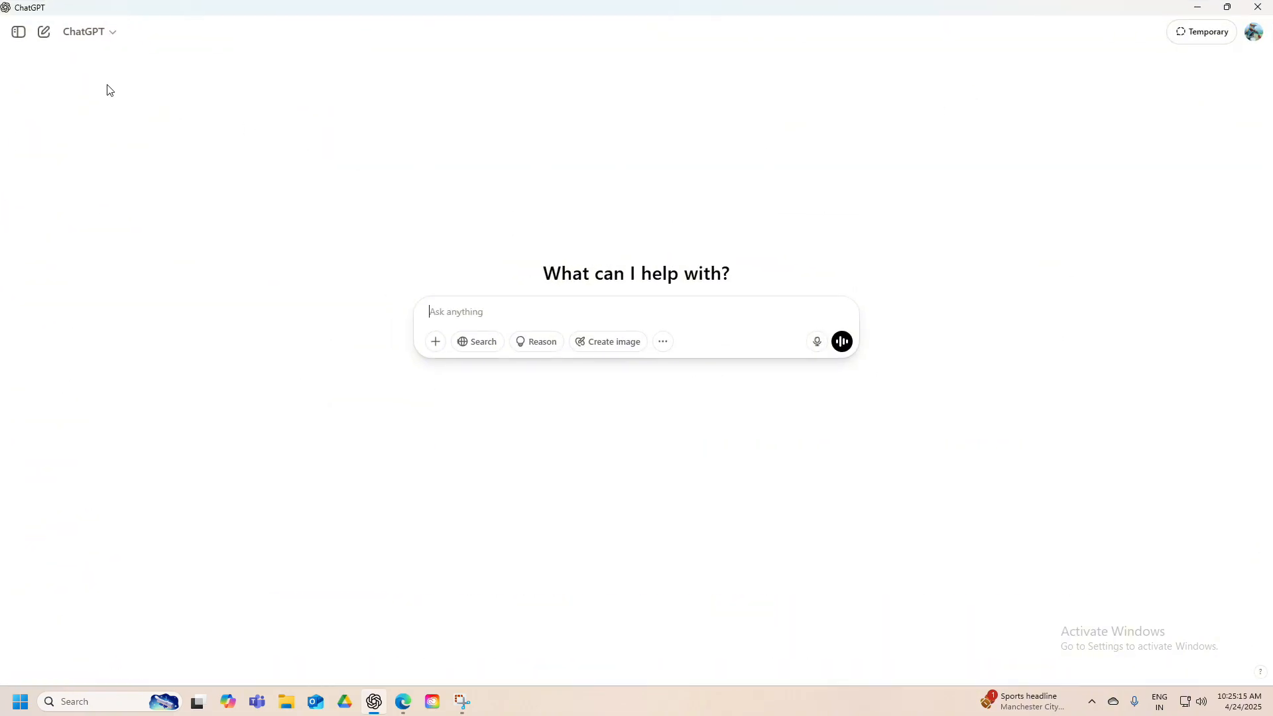
Open the Kids Story Ideas chat from the history and read through its story prompts and development tips
left_click(6, 30)
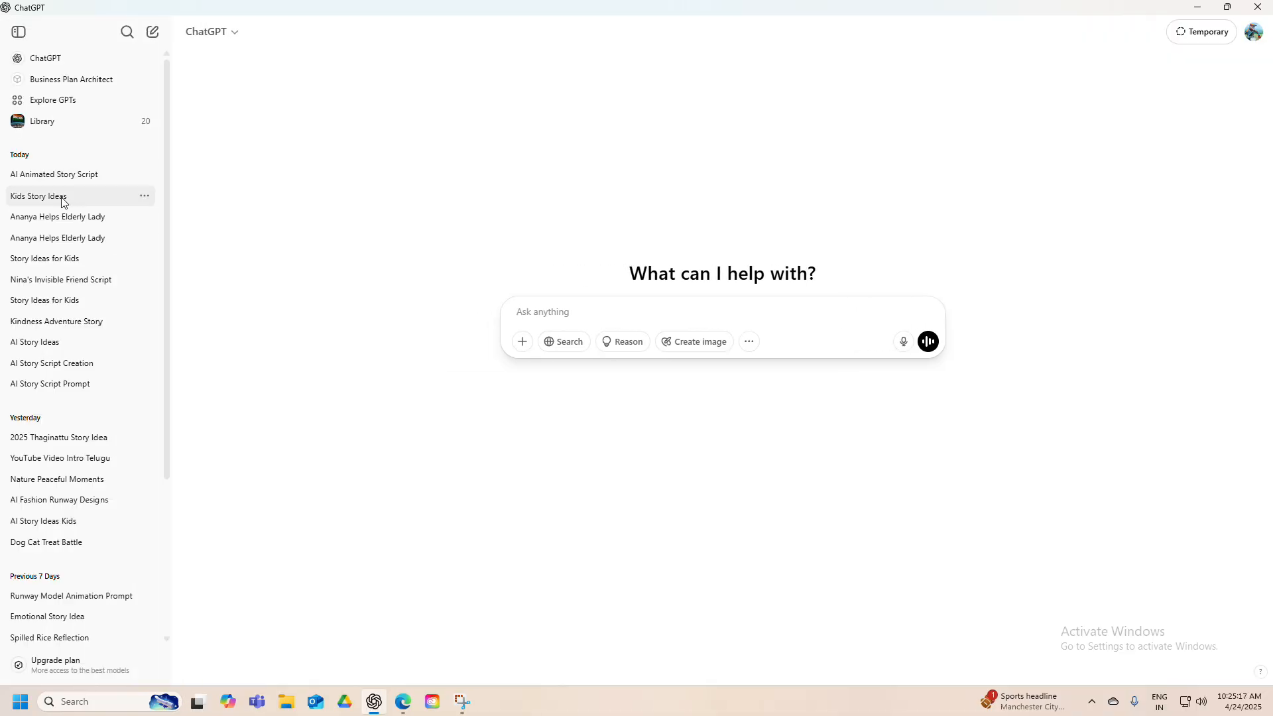
left_click(62, 196)
scroll(861, 210, "up", 10)
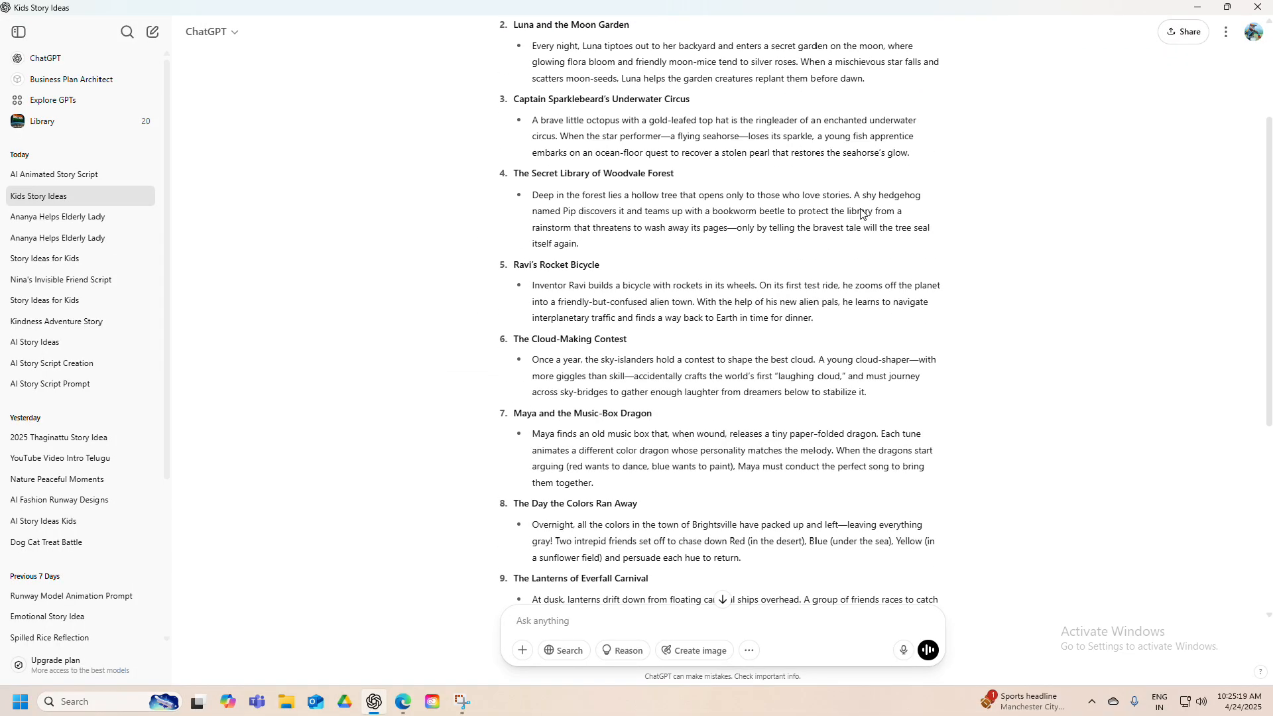
scroll(861, 211, "down", 1)
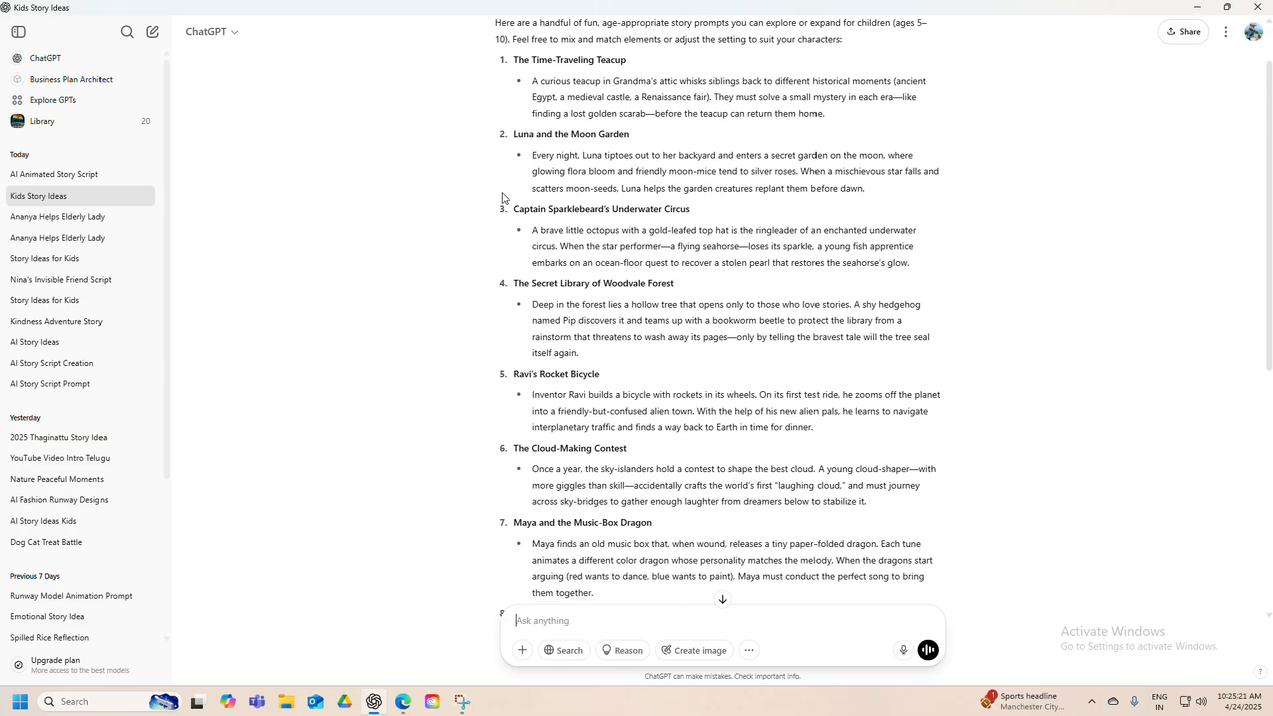
scroll(852, 99, "up", 1)
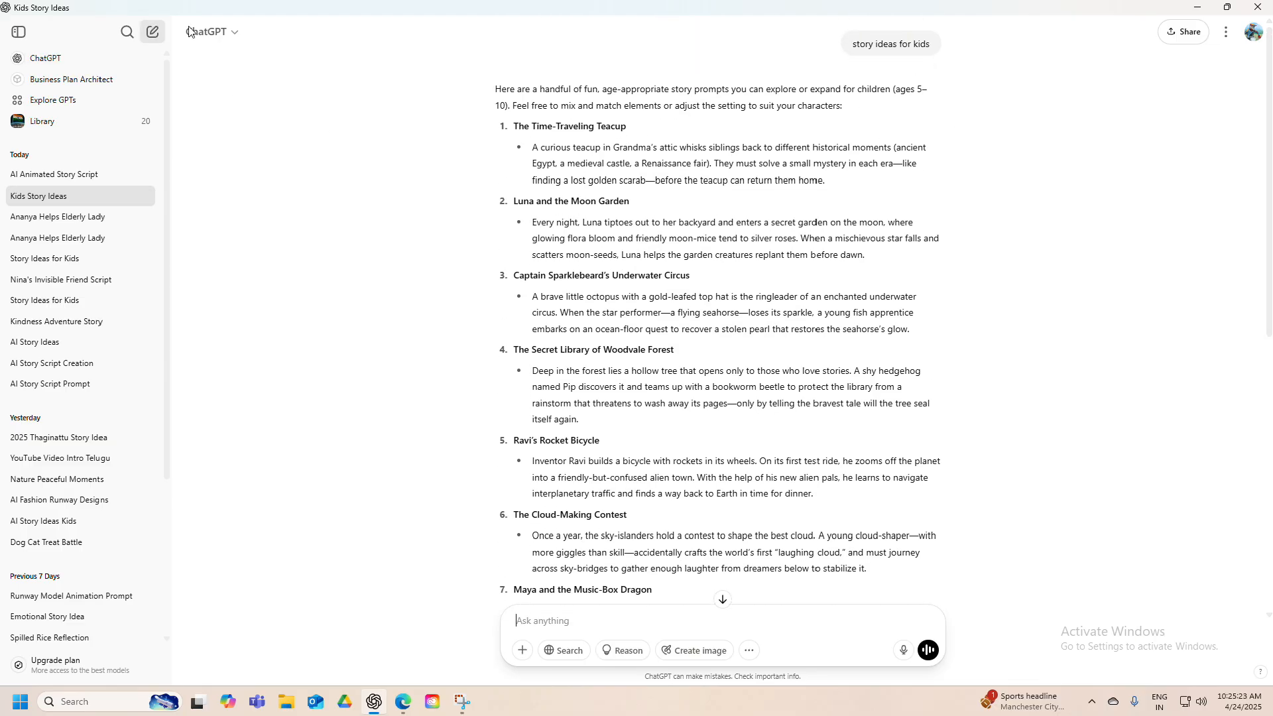
scroll(576, 177, "down", 6)
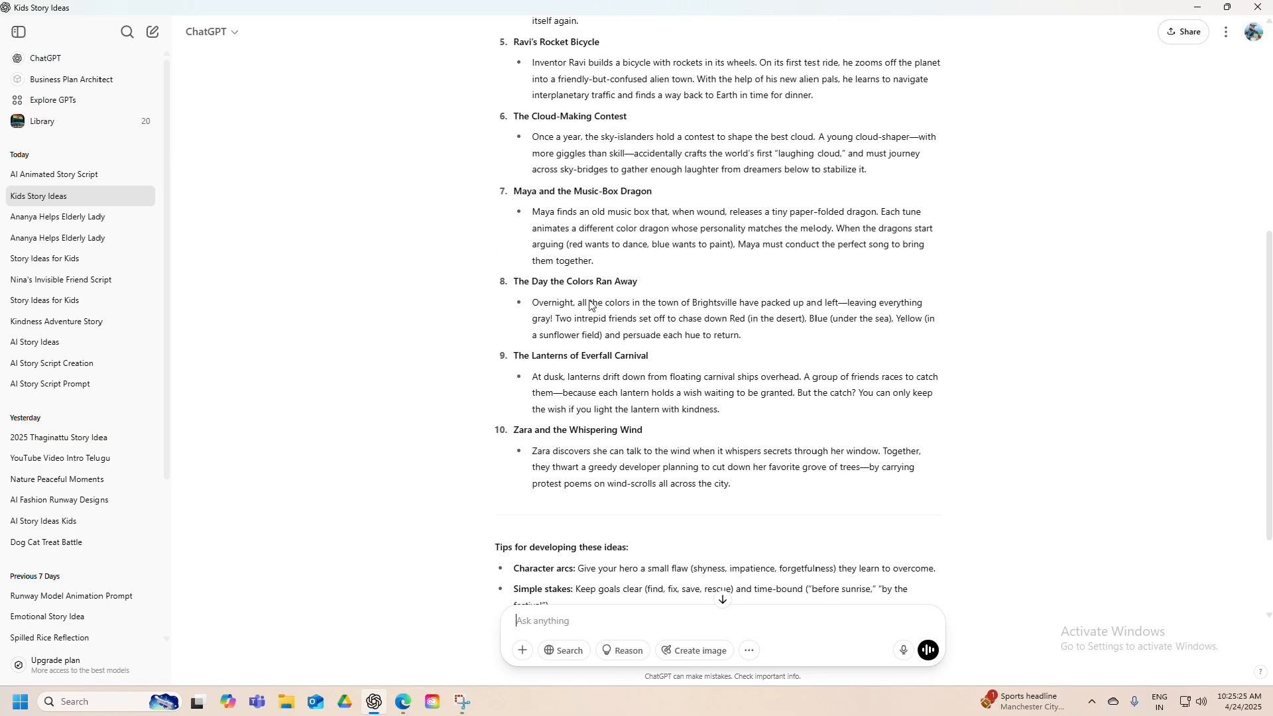
scroll(592, 305, "down", 2)
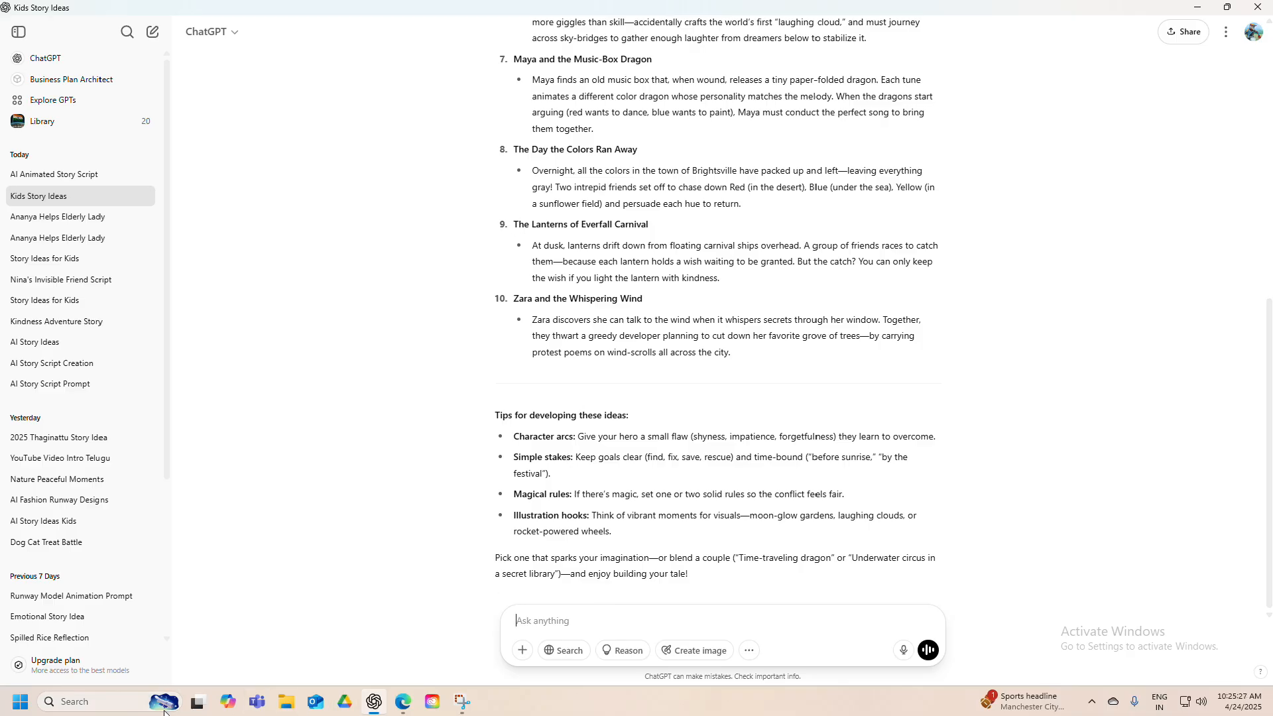
Switch to Notepad++ and highlight the story title, then the full 3D Pixar story-script prompt on line 3
left_click(86, 701)
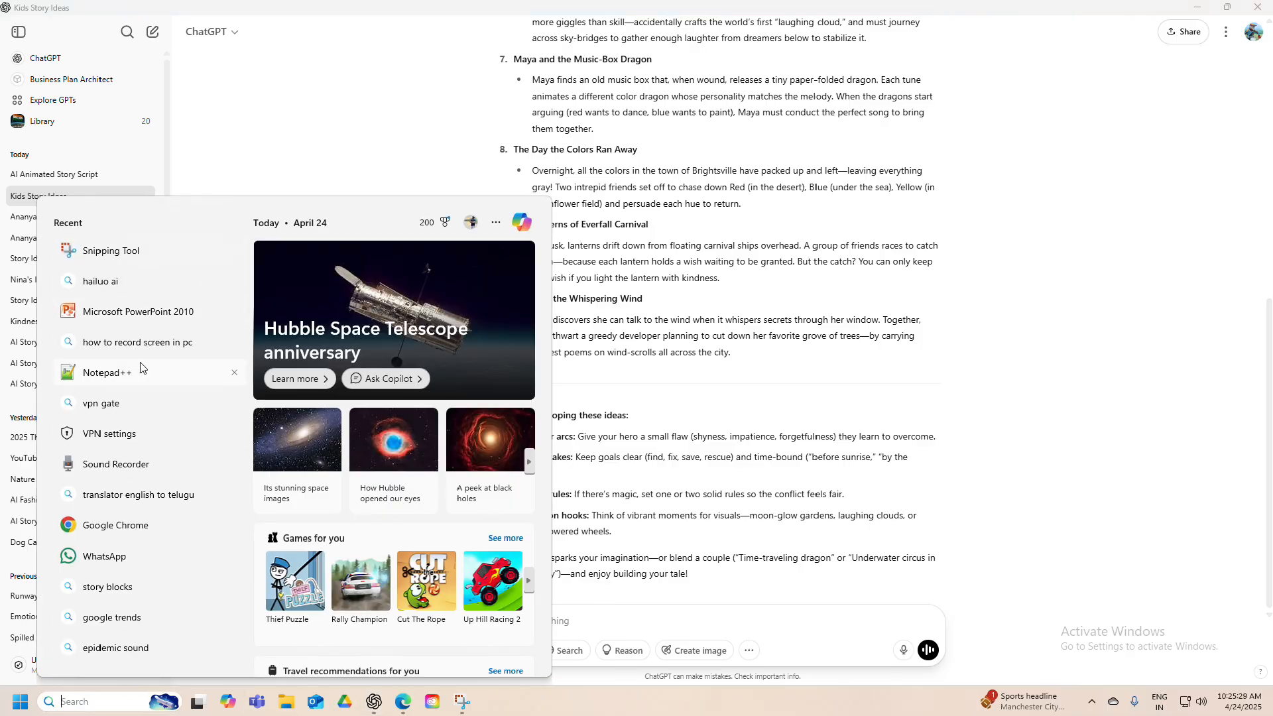
left_click(119, 373)
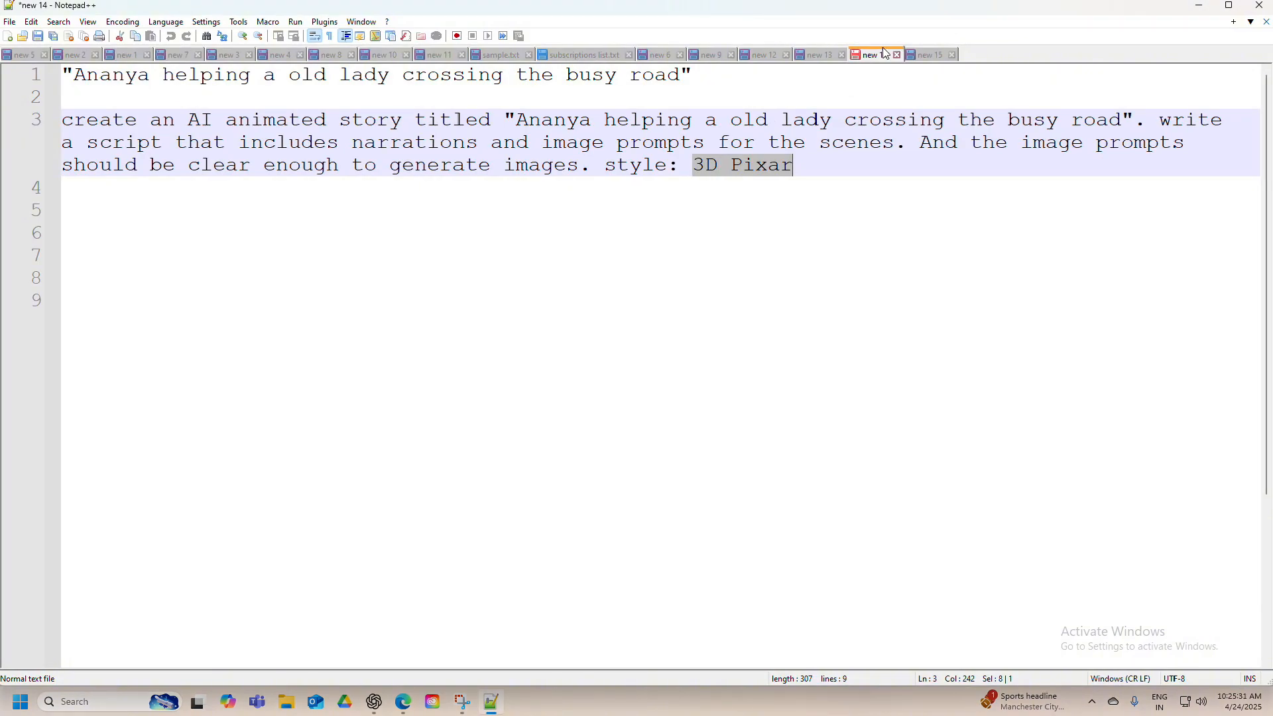
left_click(112, 76)
left_click_drag(69, 73, 677, 83)
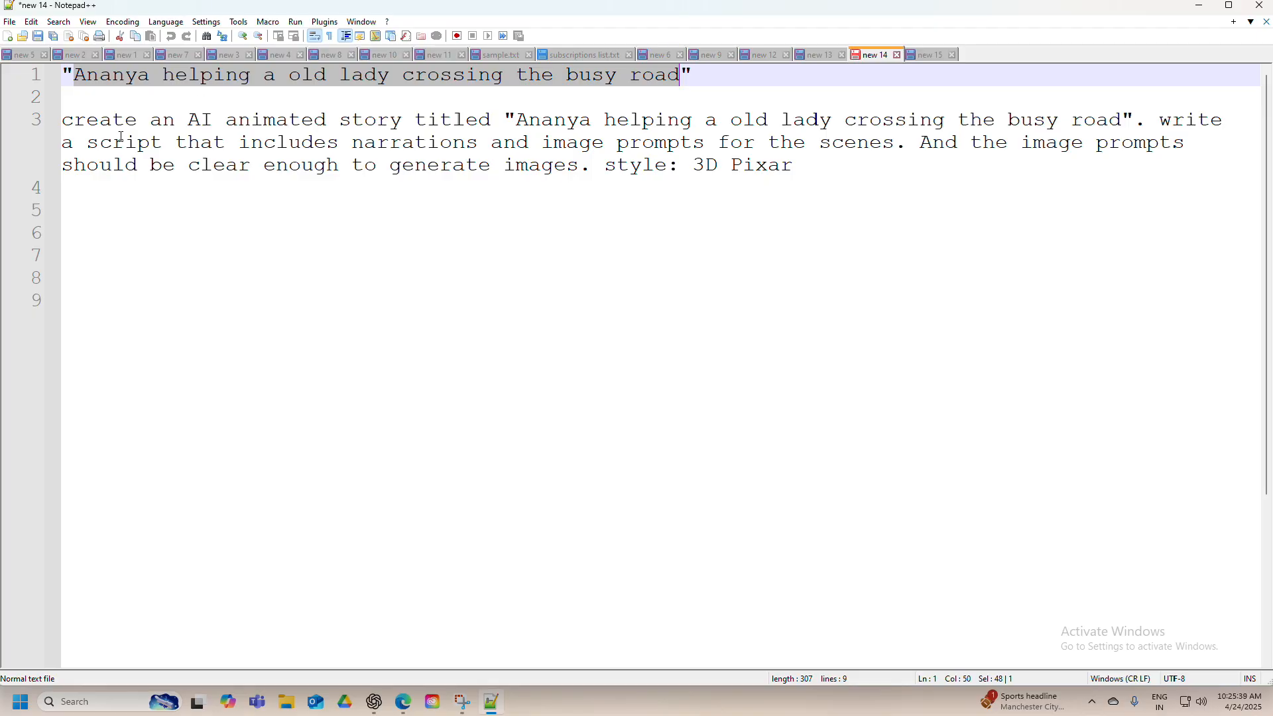
left_click(84, 75)
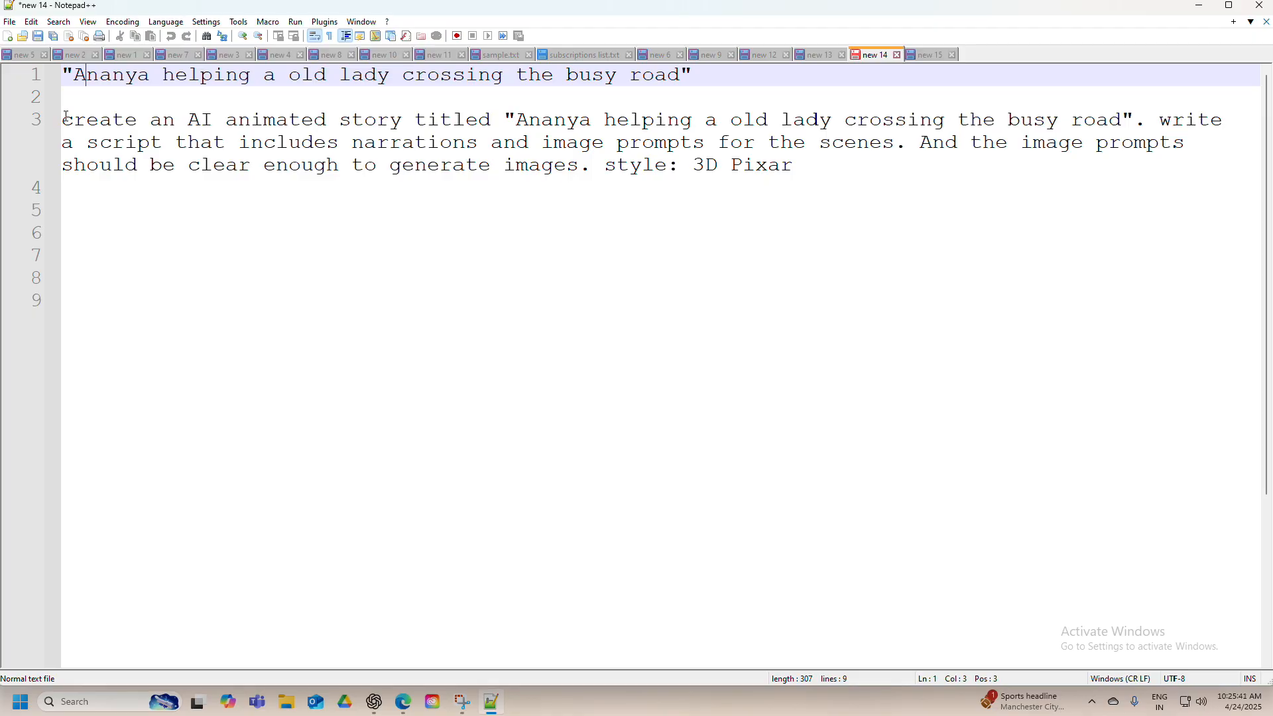
left_click(64, 125)
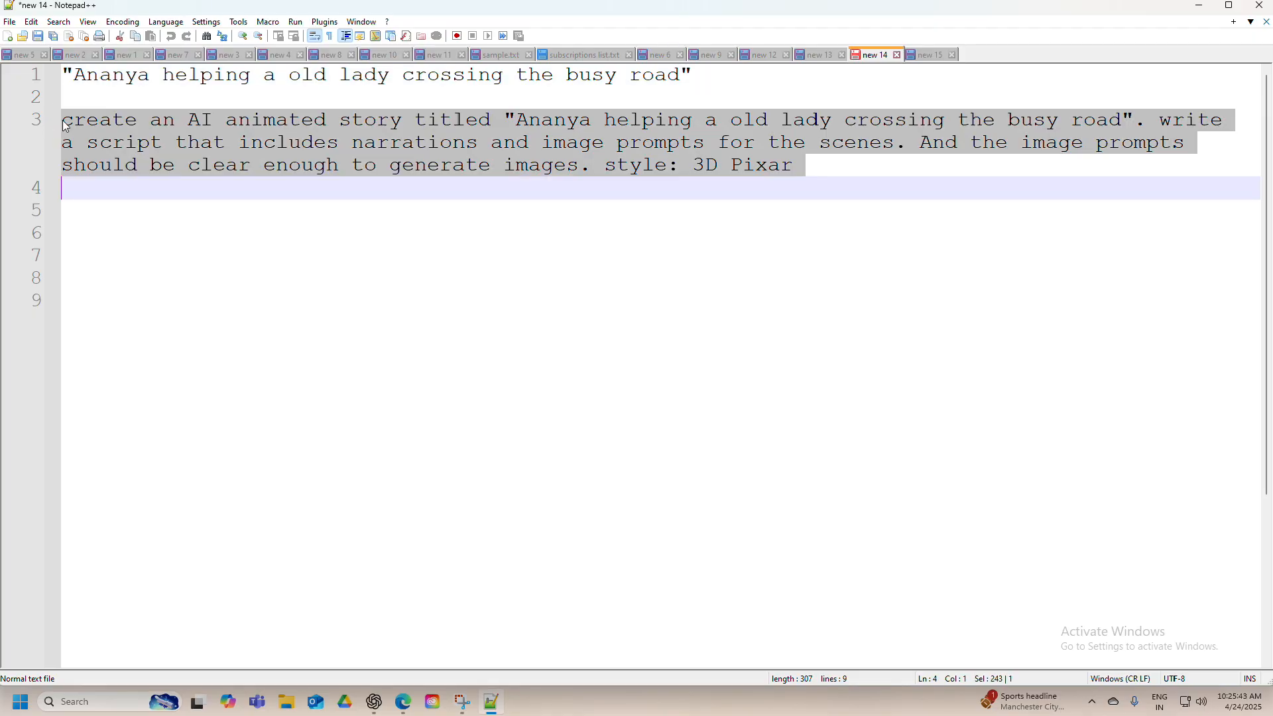
left_click_drag(64, 125, 797, 168)
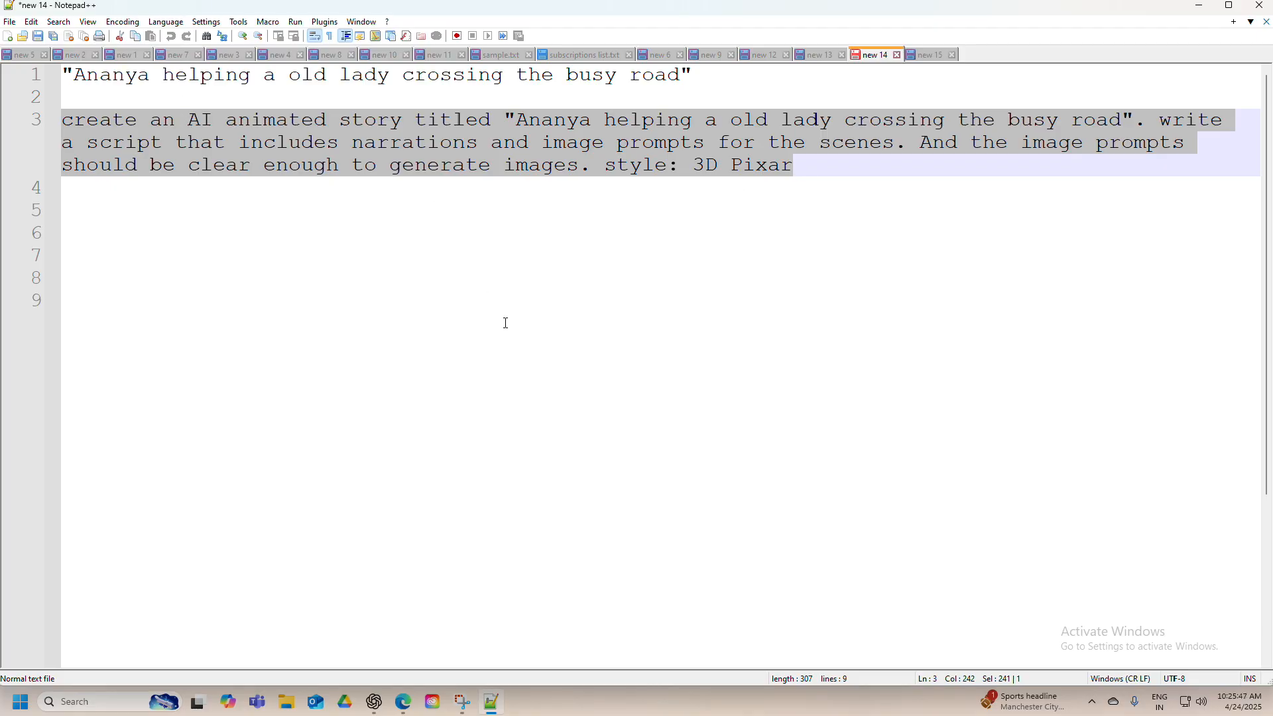
Switch to ChatGPT, open the first Ananya Helps Elderly Lady chat, and review the scene narrations and image prompts
left_click(374, 702)
left_click(104, 216)
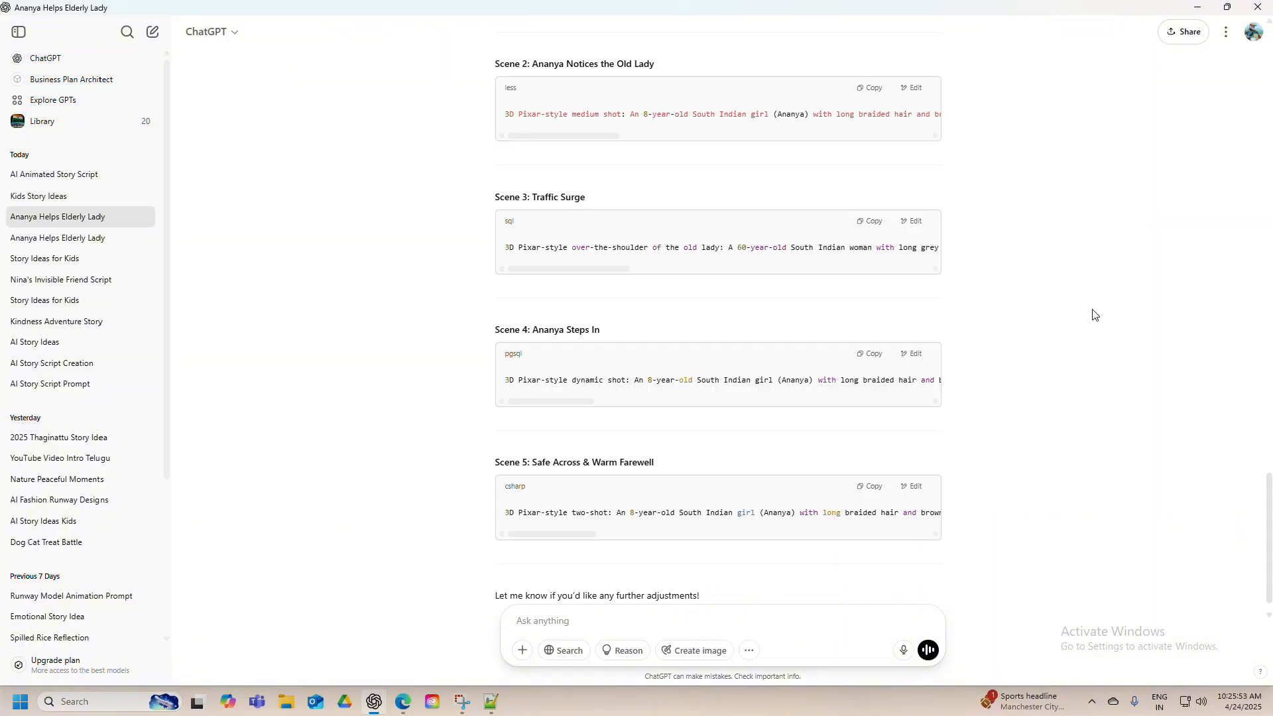
scroll(877, 328, "up", 20)
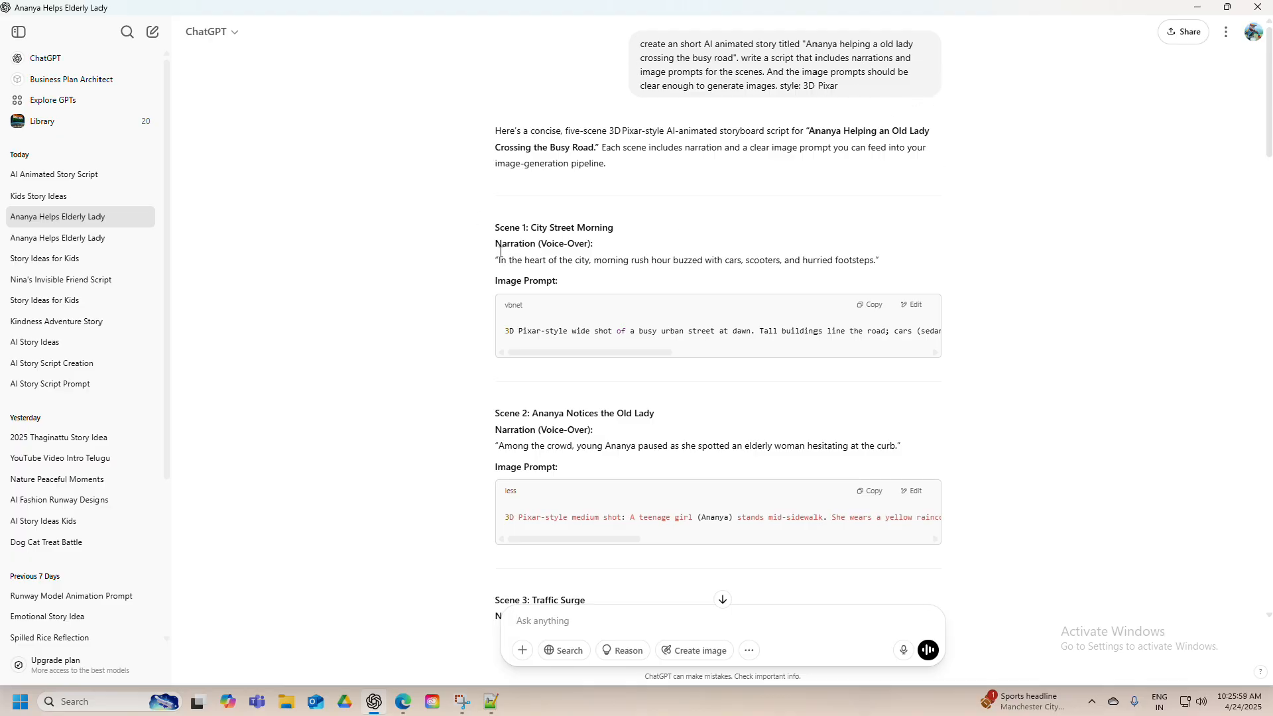
left_click_drag(538, 244, 591, 244)
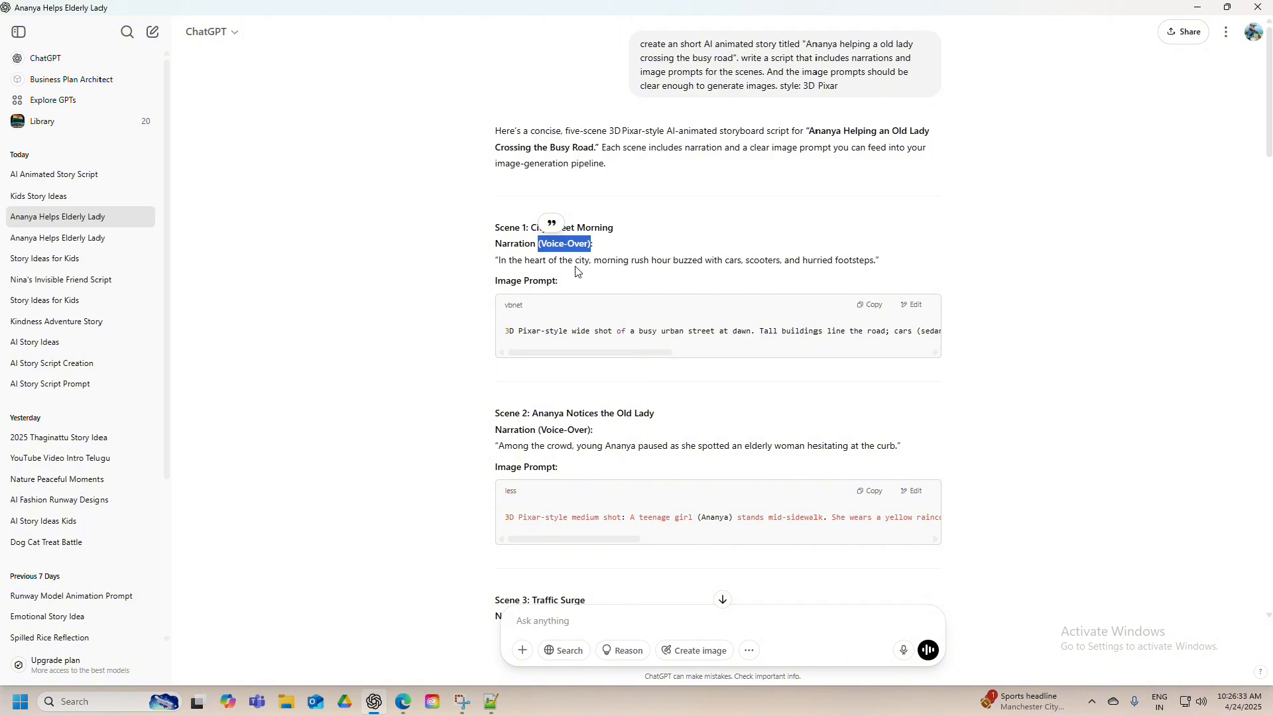
scroll(661, 305, "down", 15)
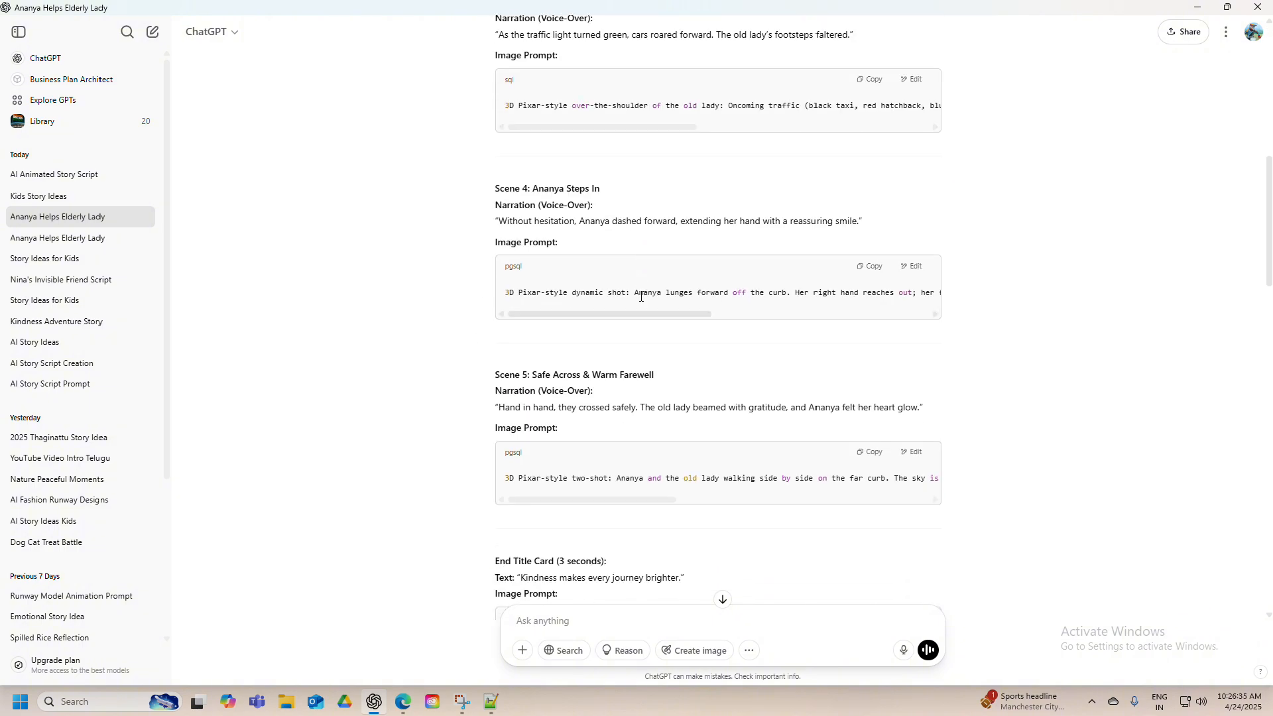
scroll(639, 300, "up", 15)
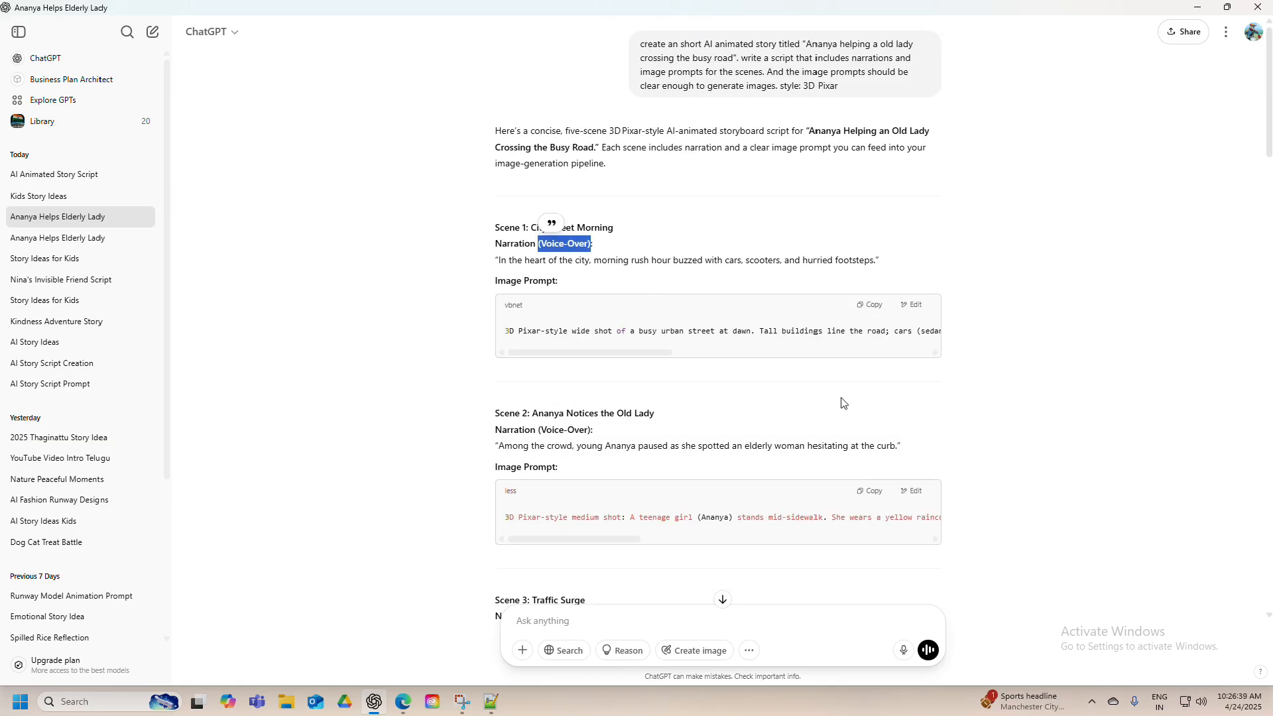
Switch to Edge, open PicLumen's Create page in a new tab, and look through the previously generated story images
left_click(403, 701)
left_click(257, 12)
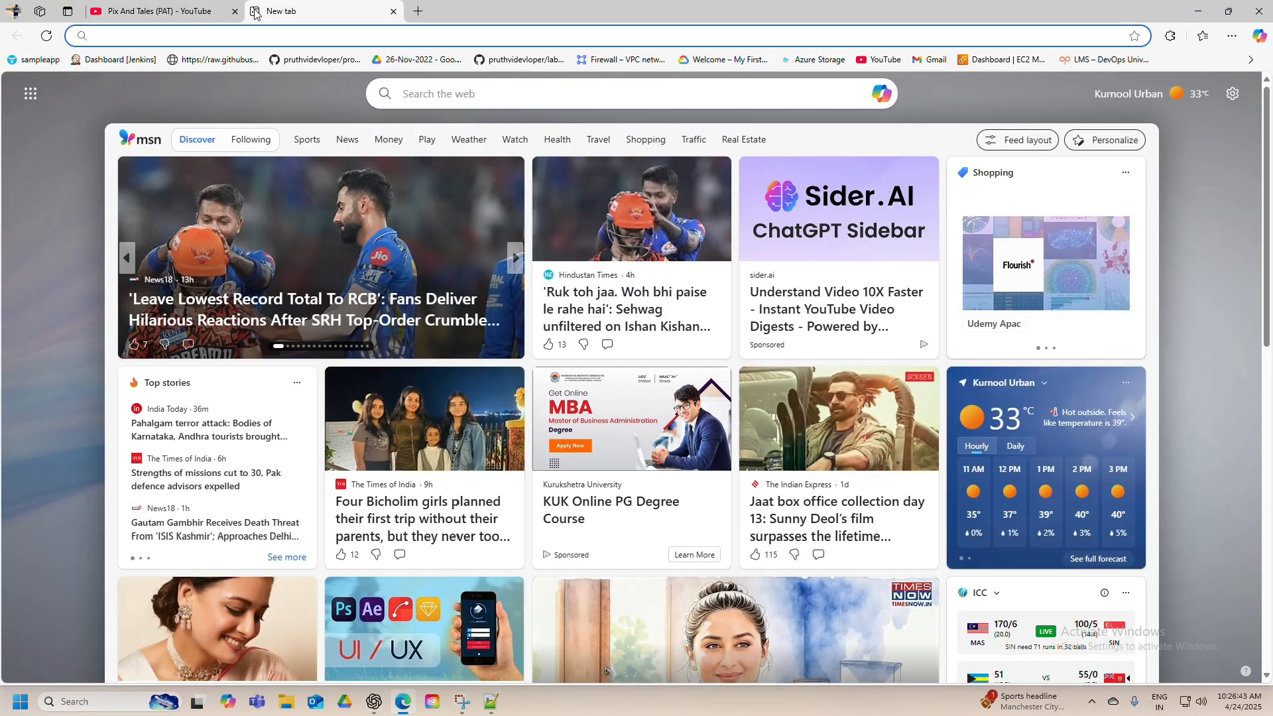
type("piclum")
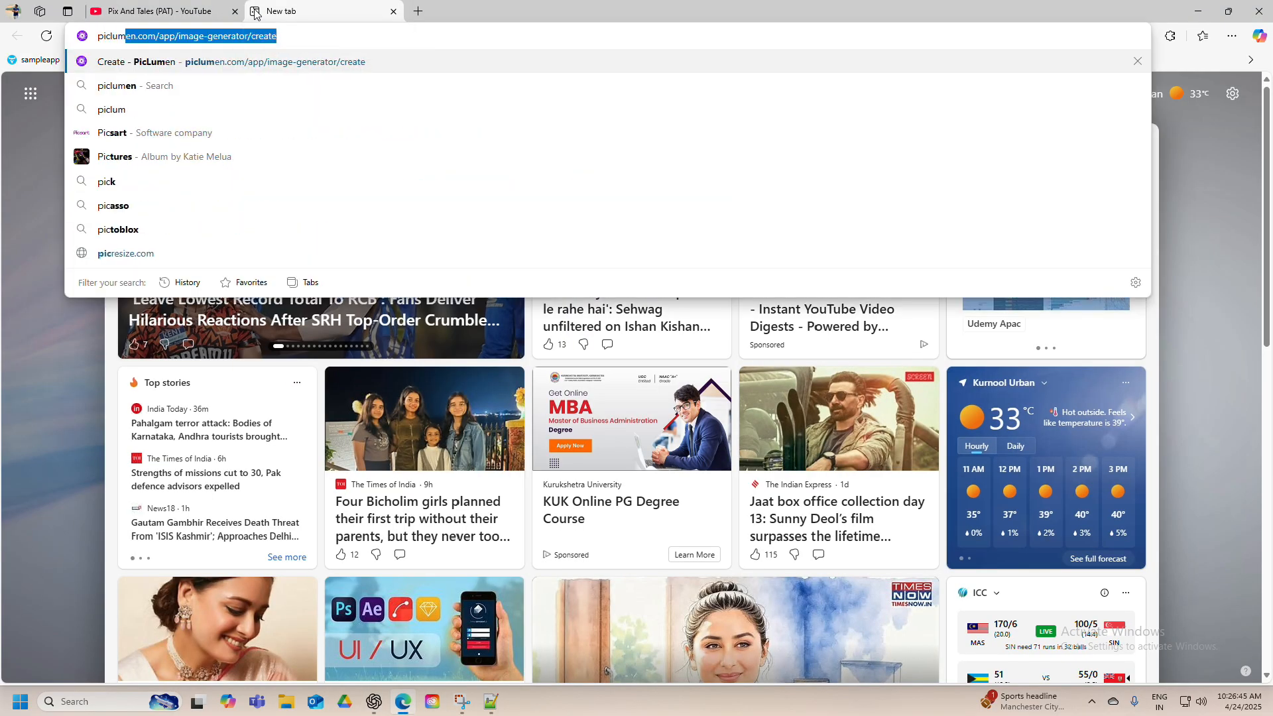
left_click(137, 61)
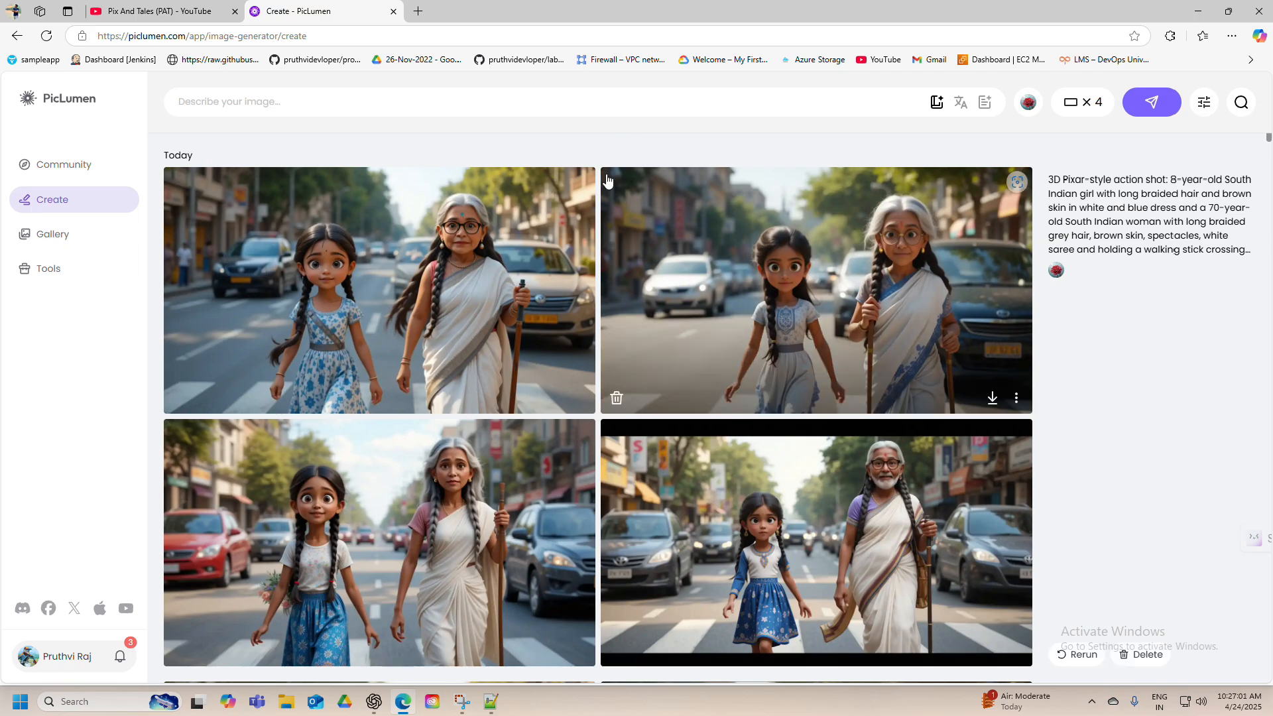
scroll(457, 311, "down", 8)
scroll(457, 310, "down", 20)
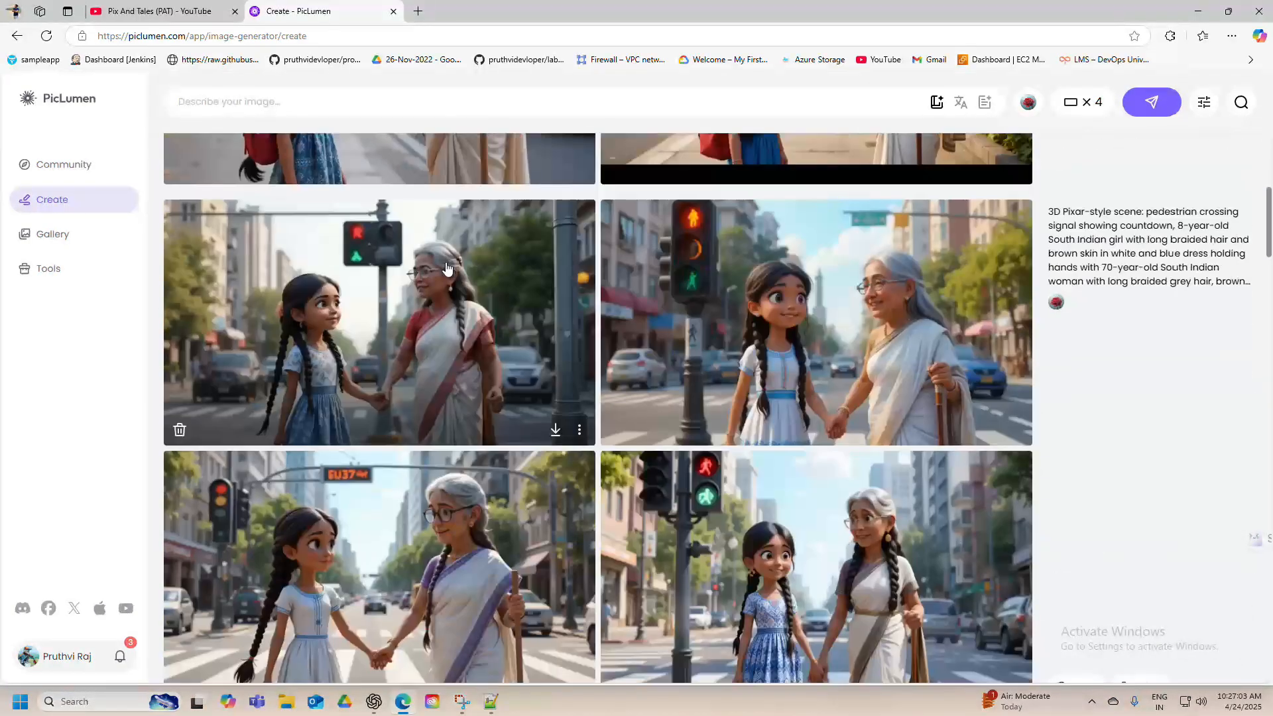
scroll(433, 248, "down", 20)
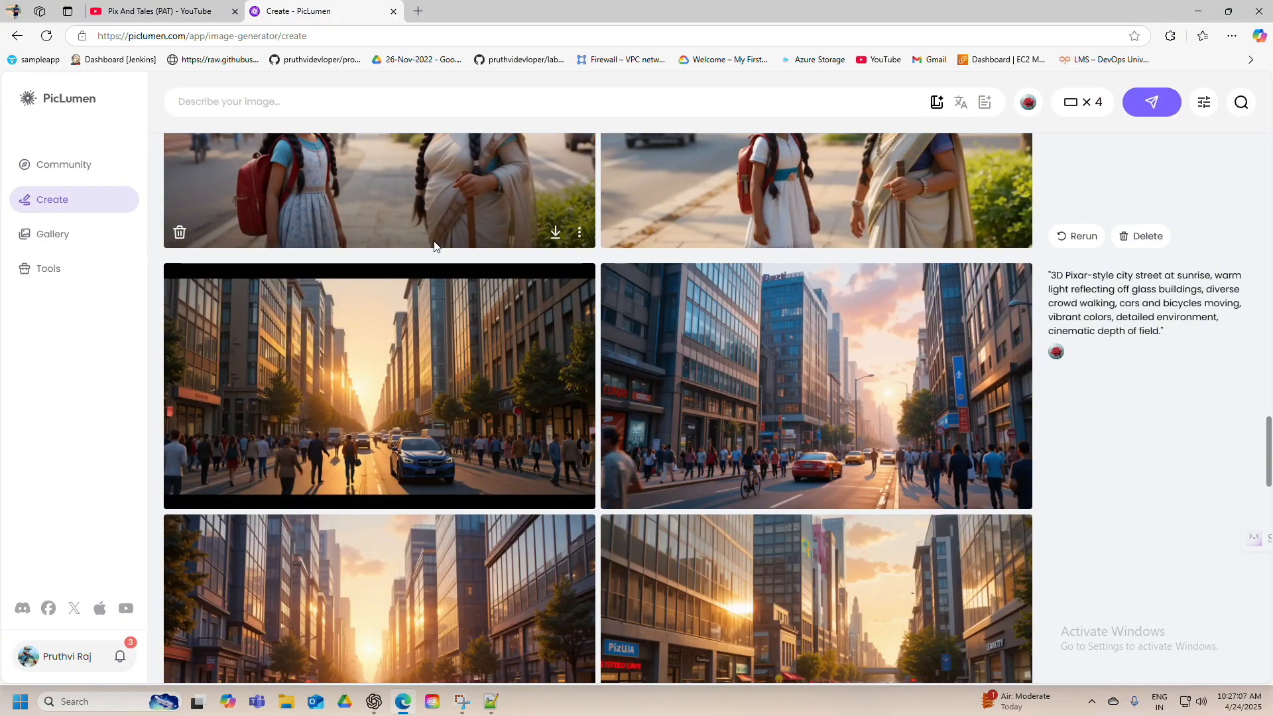
scroll(433, 248, "down", 2)
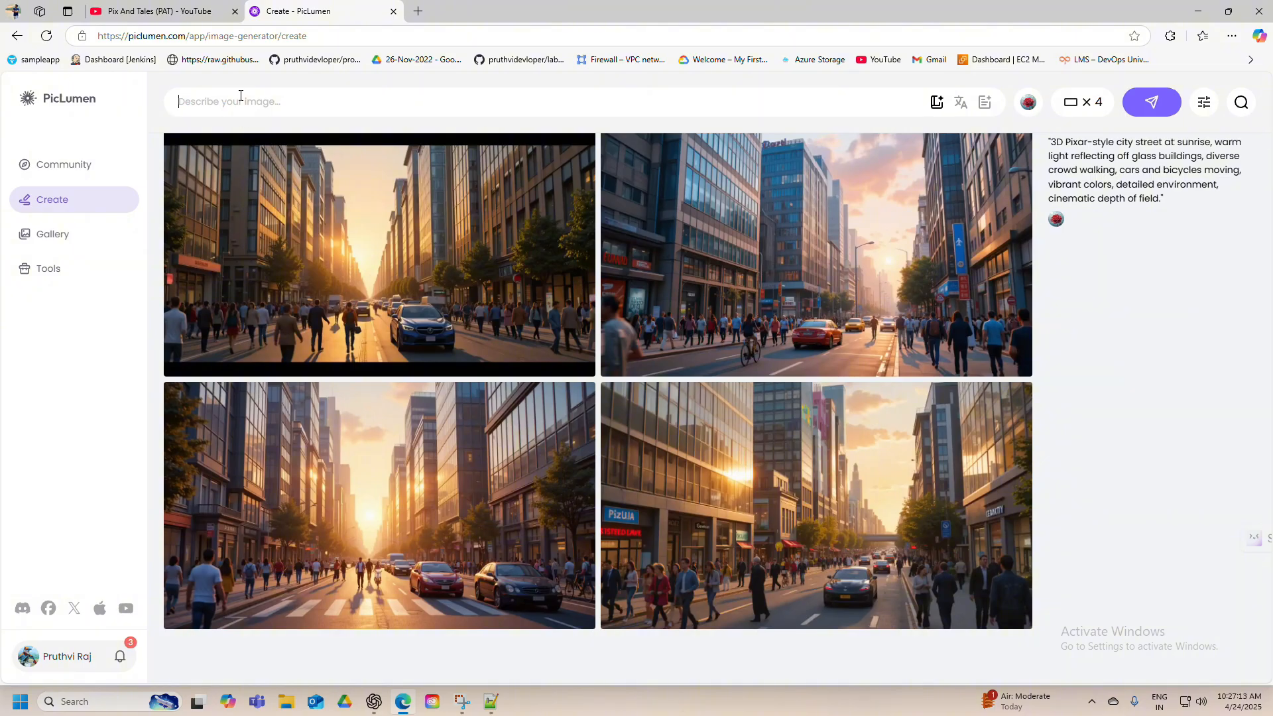
Copy the Scene 1 image prompt from ChatGPT and paste it into PicLumen's image description in Edge
left_click(374, 701)
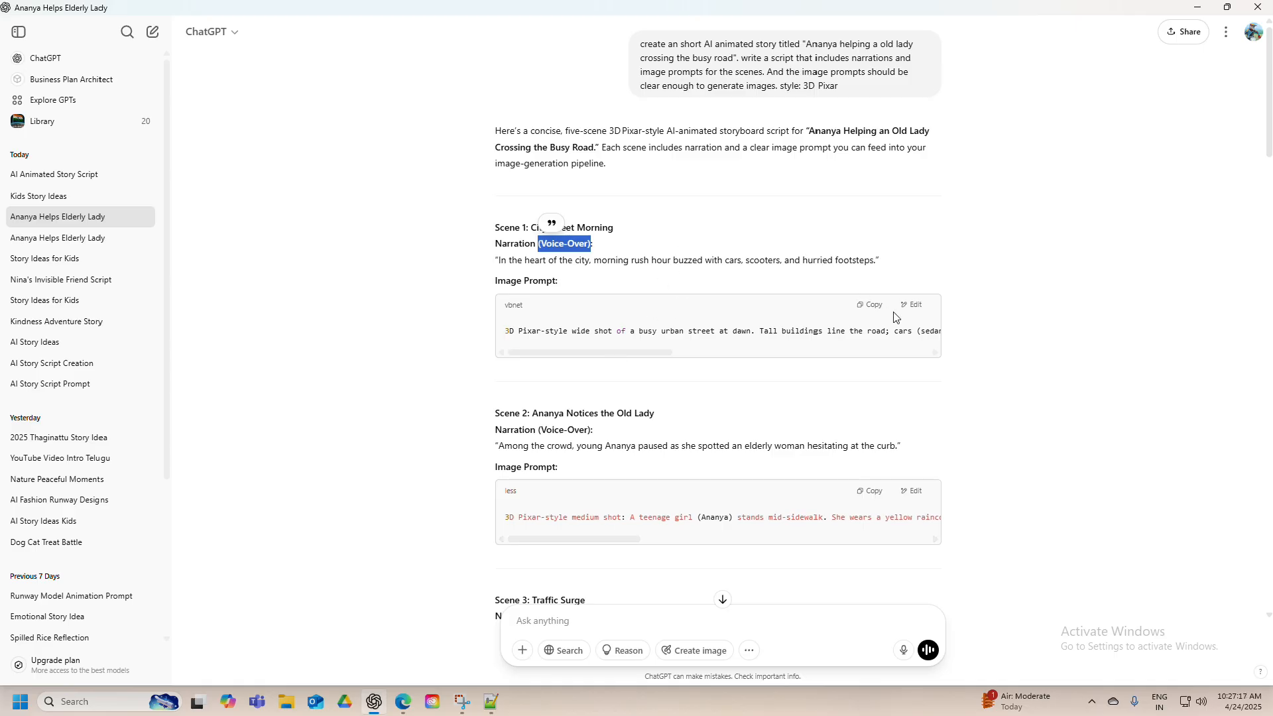
left_click(868, 304)
left_click(403, 702)
left_click(234, 93)
key("ctrl+v")
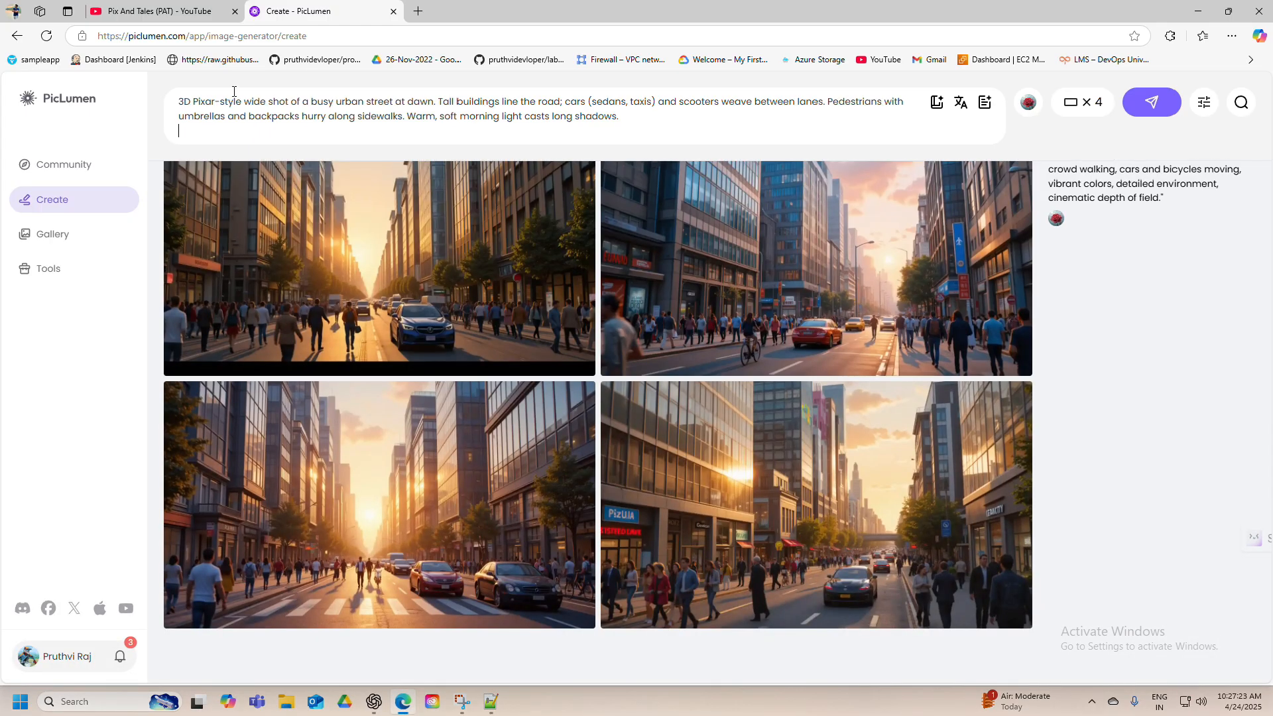
Check the image model choice in PicLumen, and switch to Notepad++ to highlight the style "3D Pixar" in the script prompt
left_click(1029, 105)
key("alt+Tab")
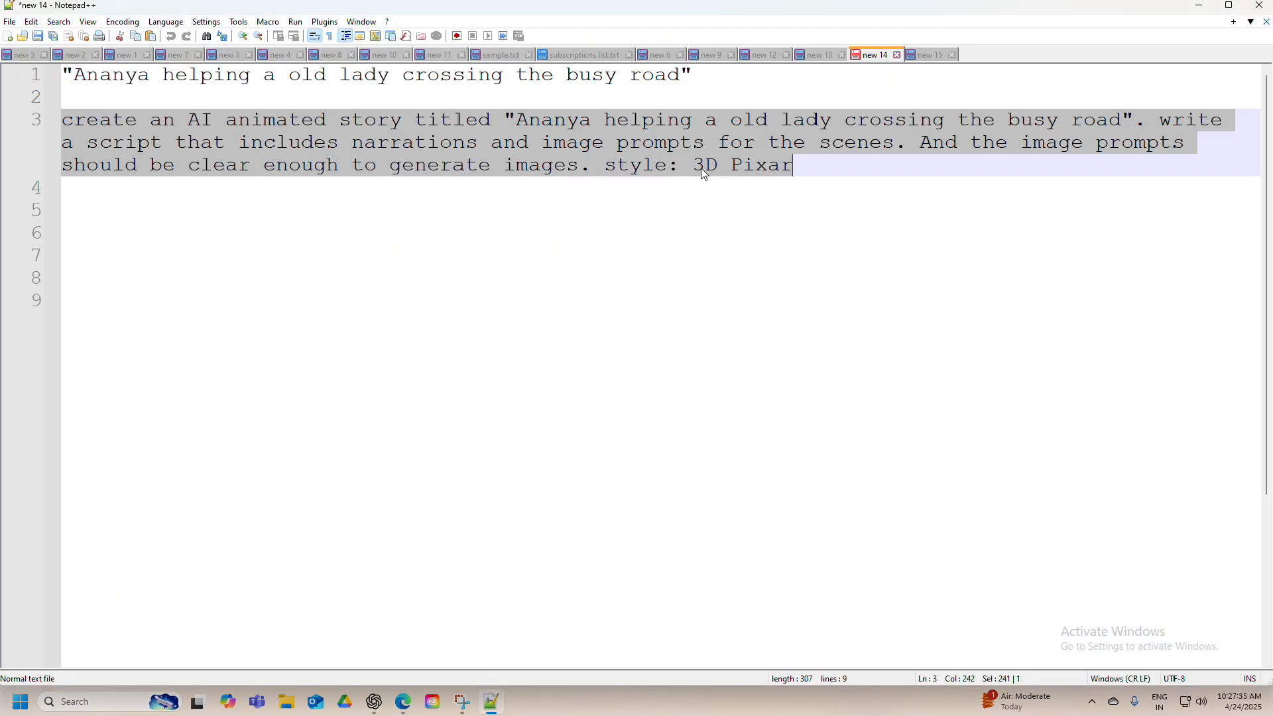
left_click_drag(701, 168, 790, 169)
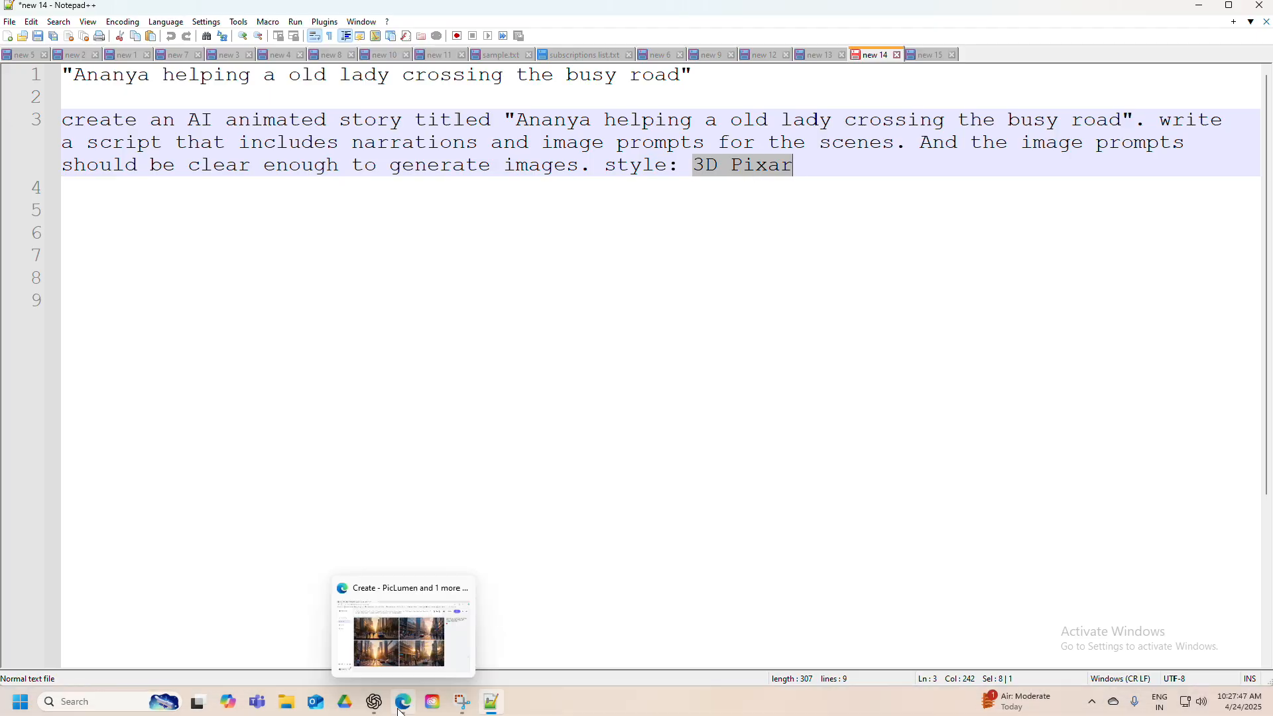
Return to PicLumen in Edge and review the aspect ratio and images-per-batch options without changing them
left_click(374, 702)
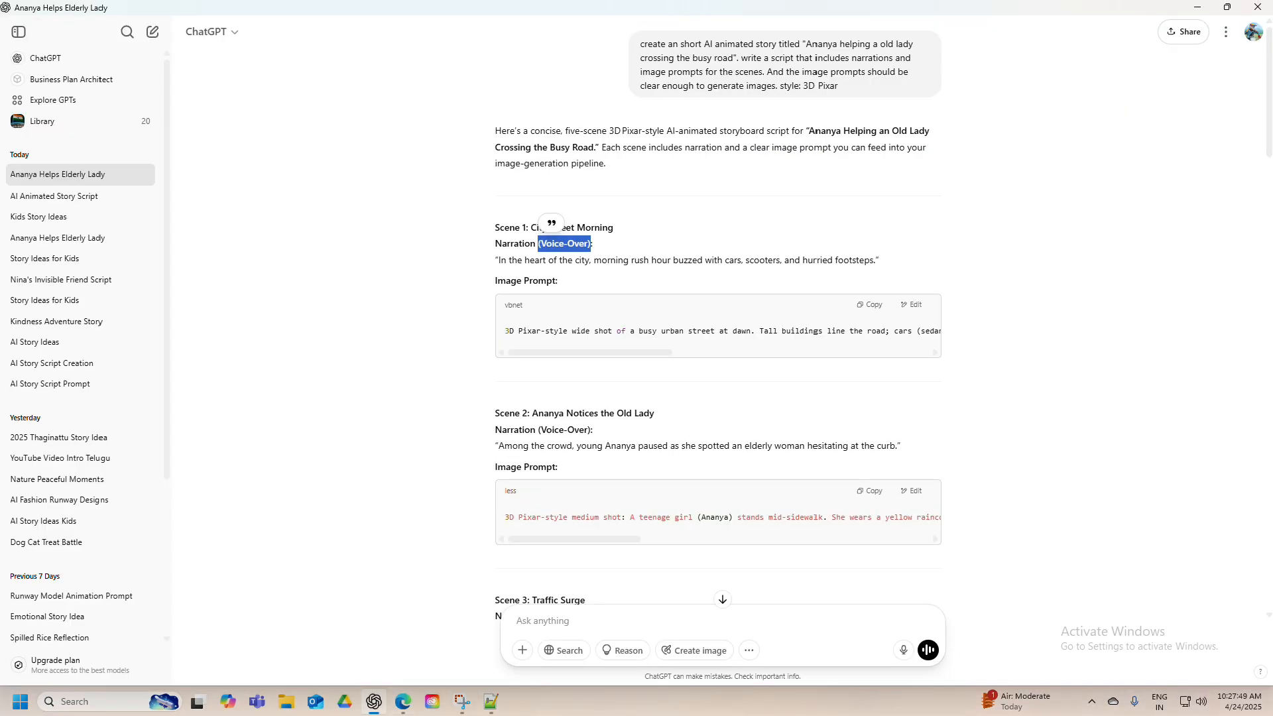
left_click(406, 703)
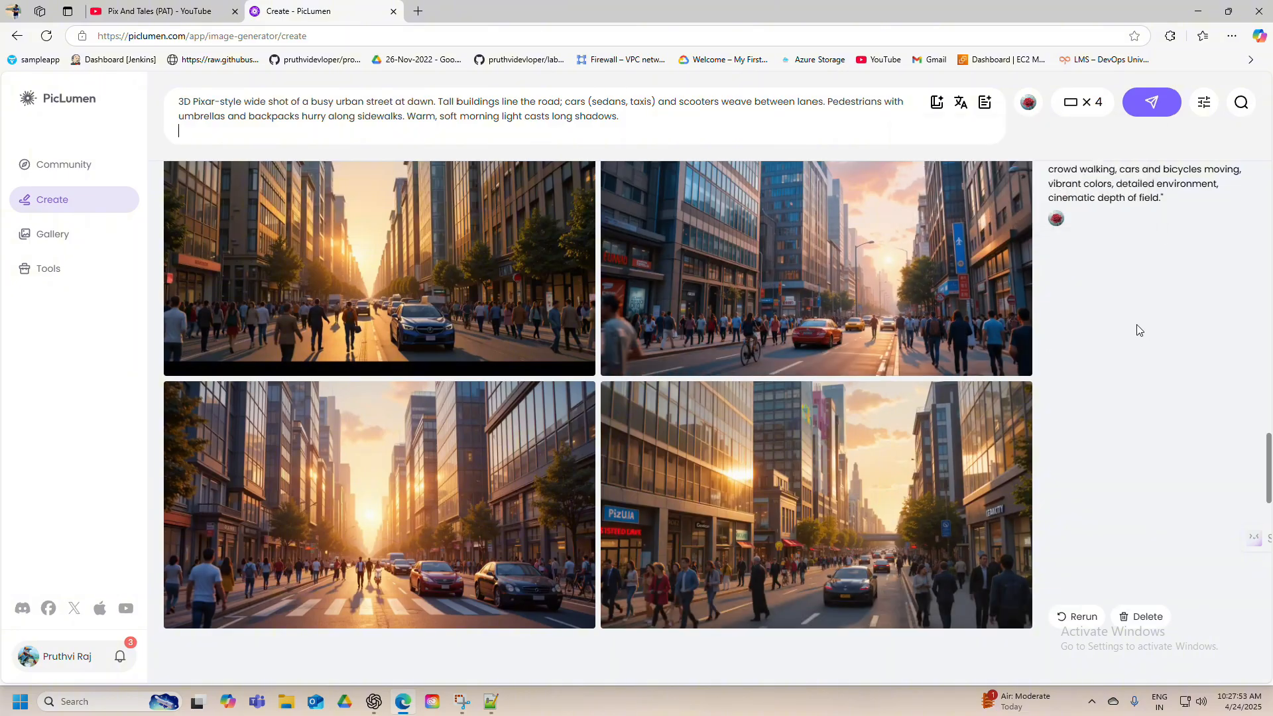
left_click(1080, 105)
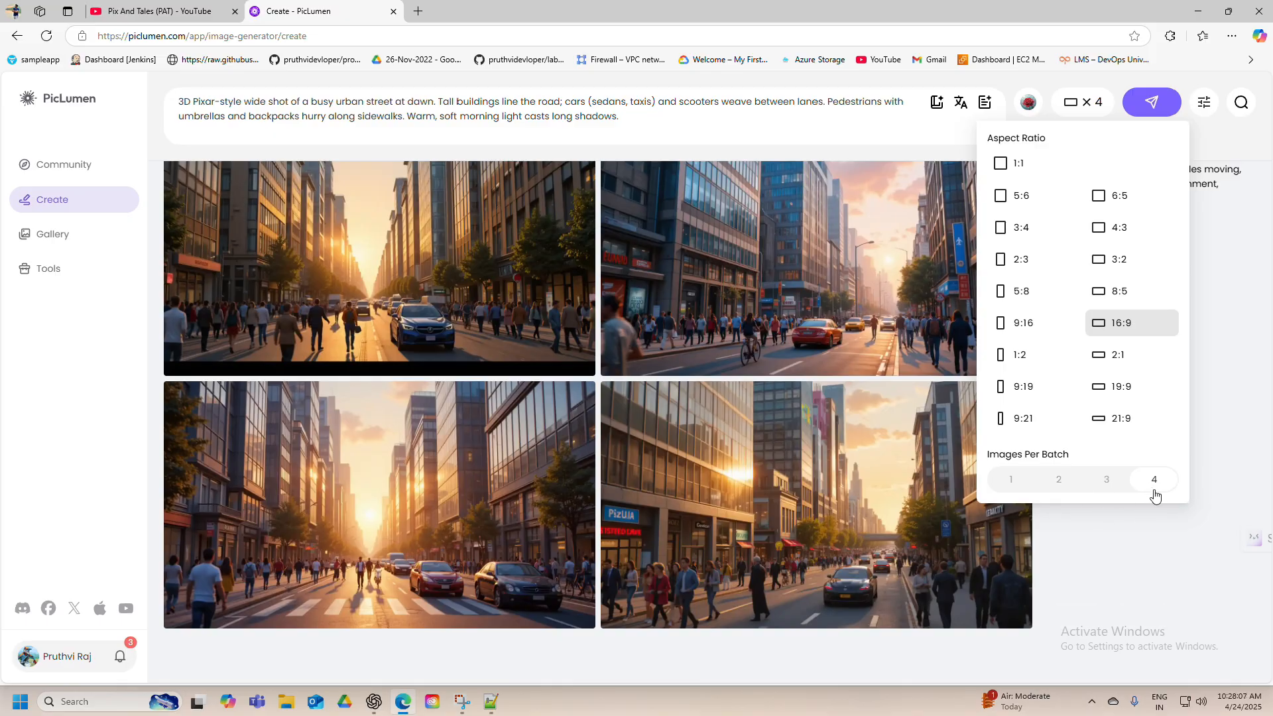
left_click(1120, 527)
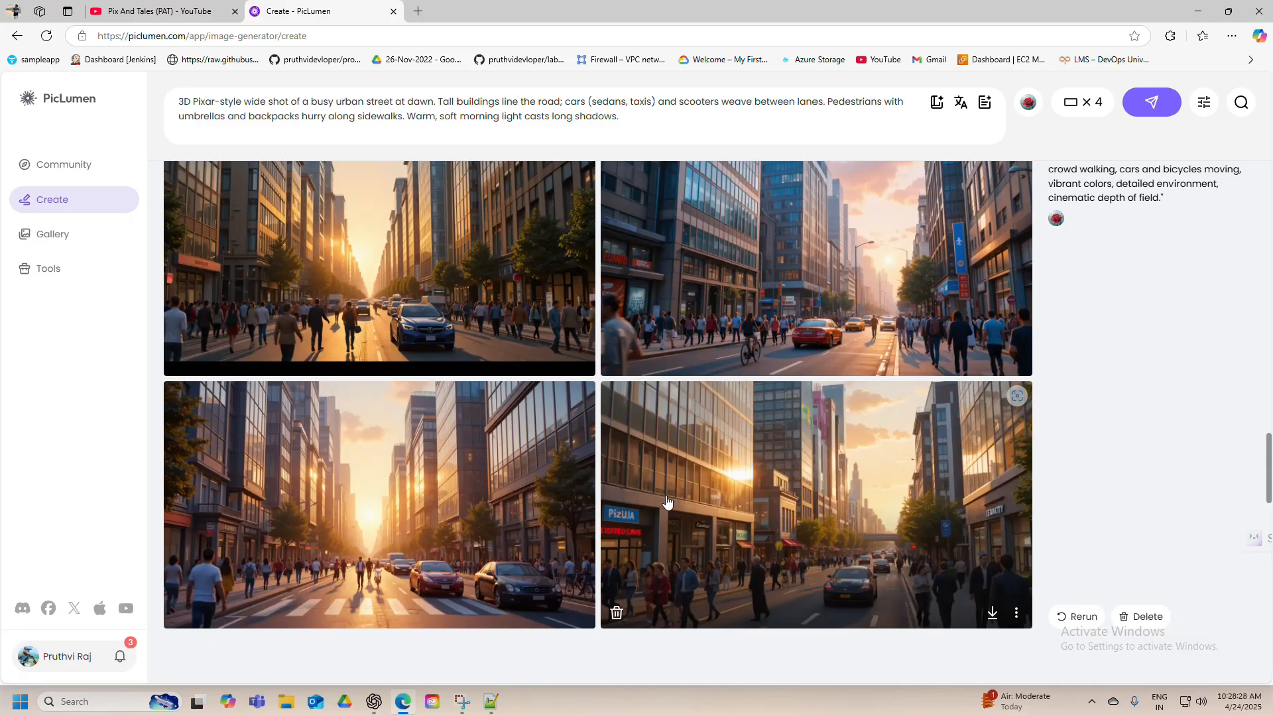
Switch to ChatGPT and highlight the characters "Old Lady" and "Ananya" in the story title above Scene 1
left_click(374, 701)
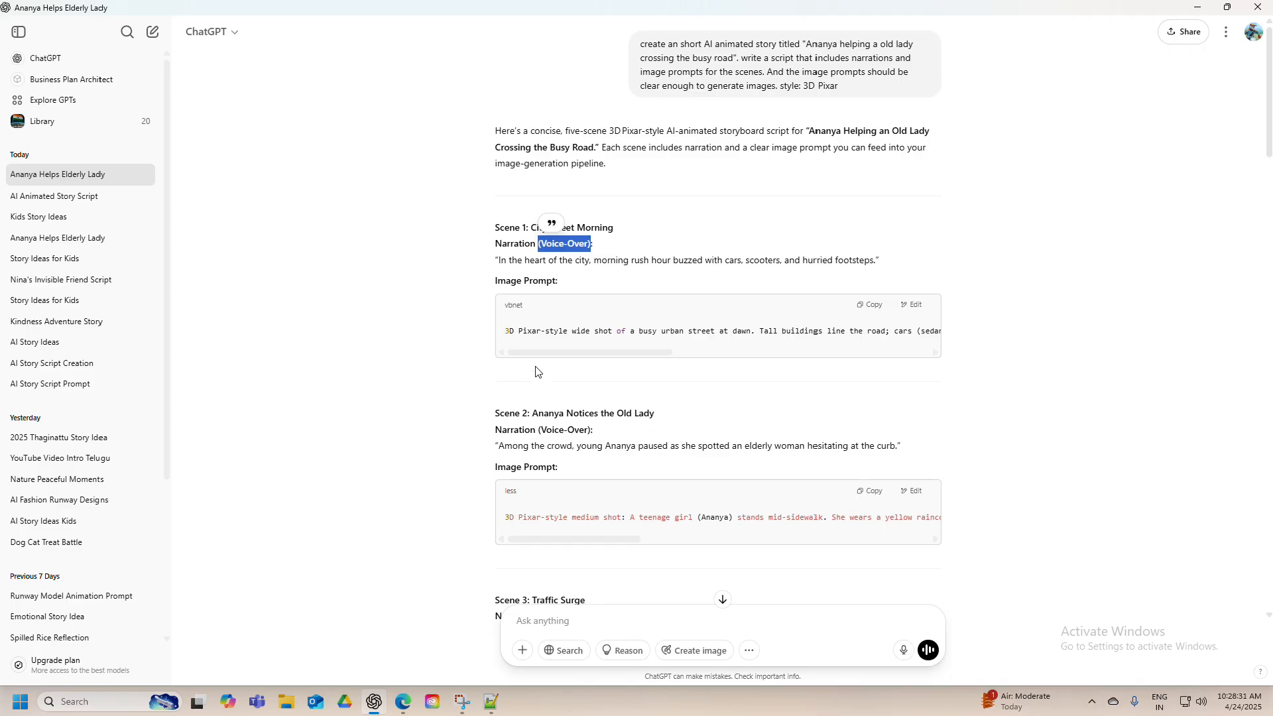
scroll(536, 371, "down", 1)
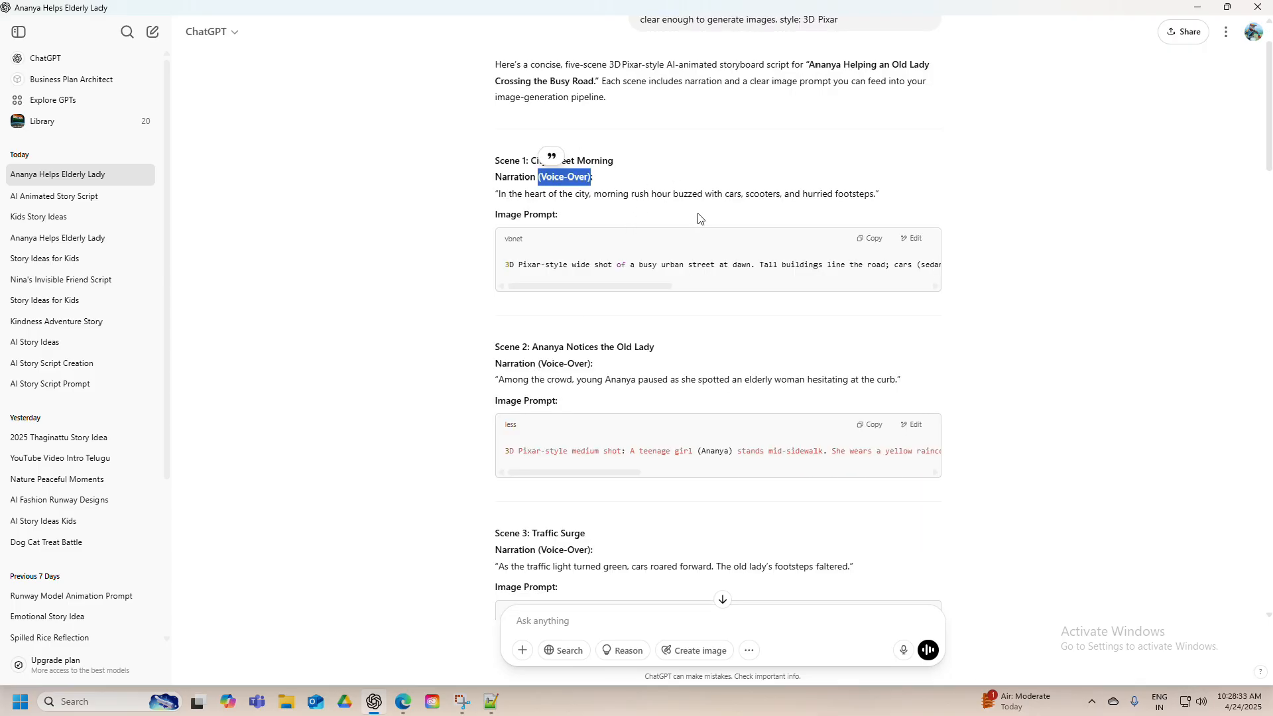
scroll(698, 219, "up", 1)
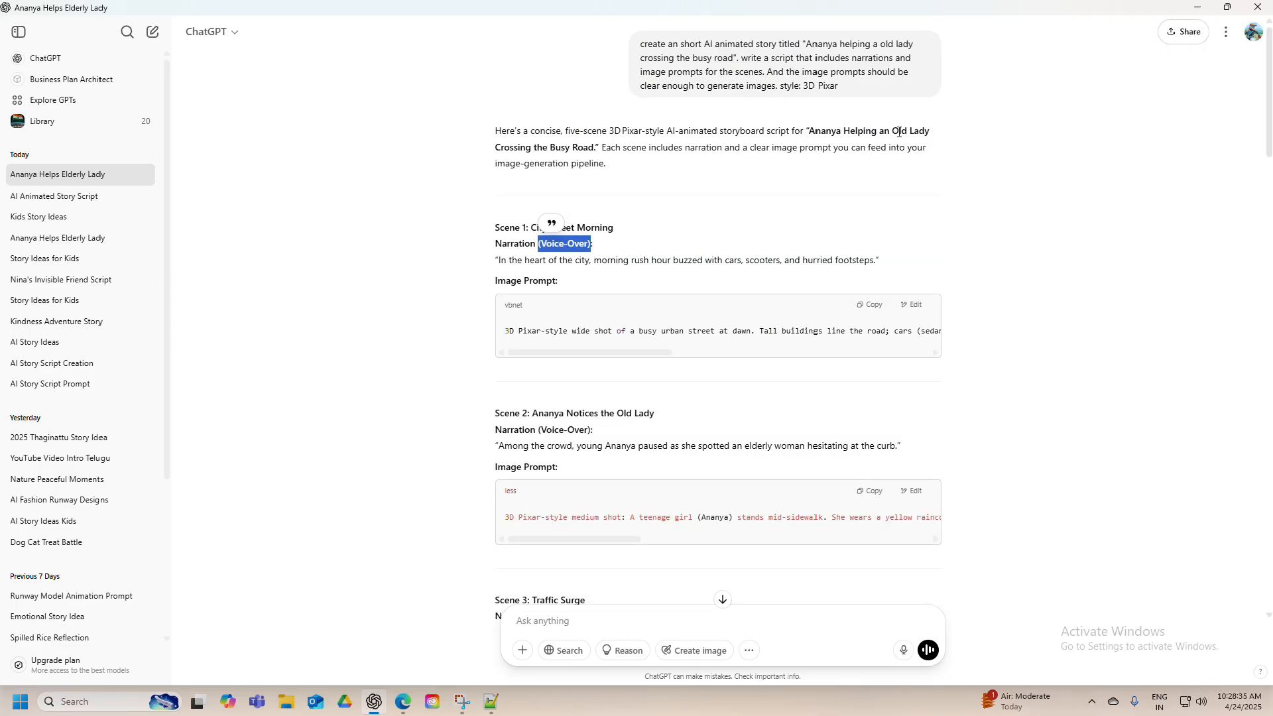
left_click_drag(892, 132, 930, 132)
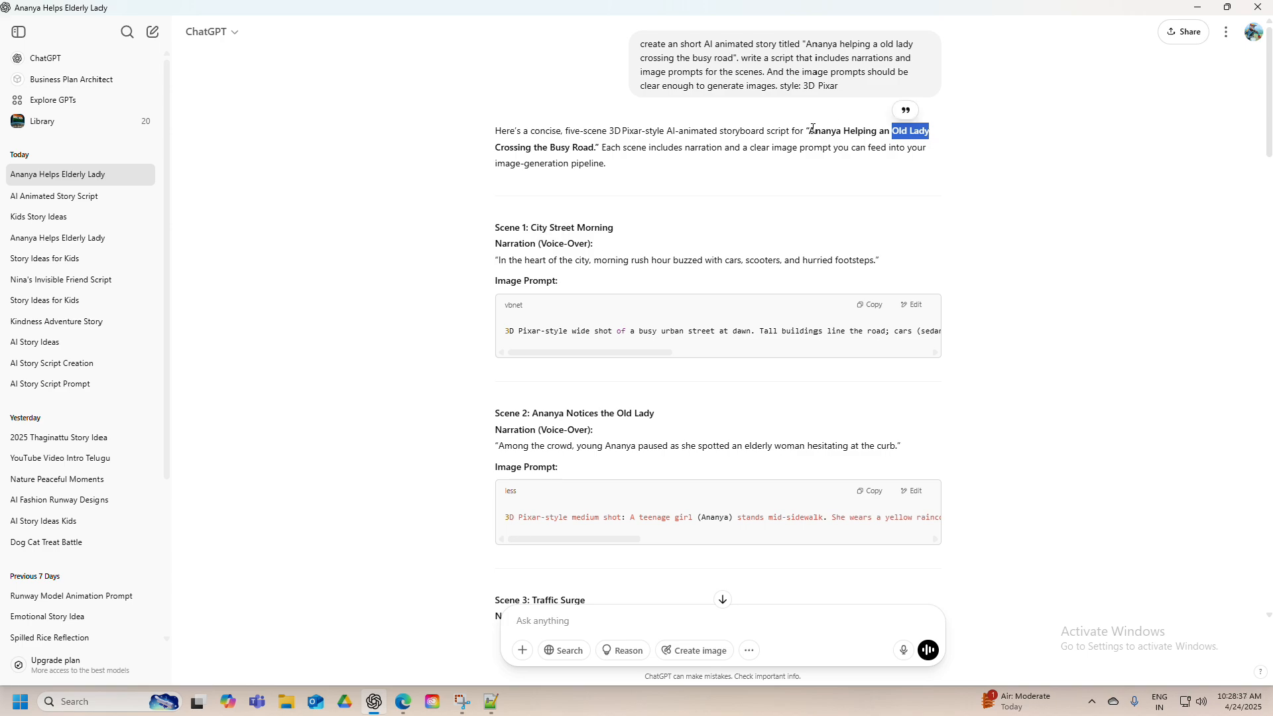
left_click_drag(810, 130, 840, 131)
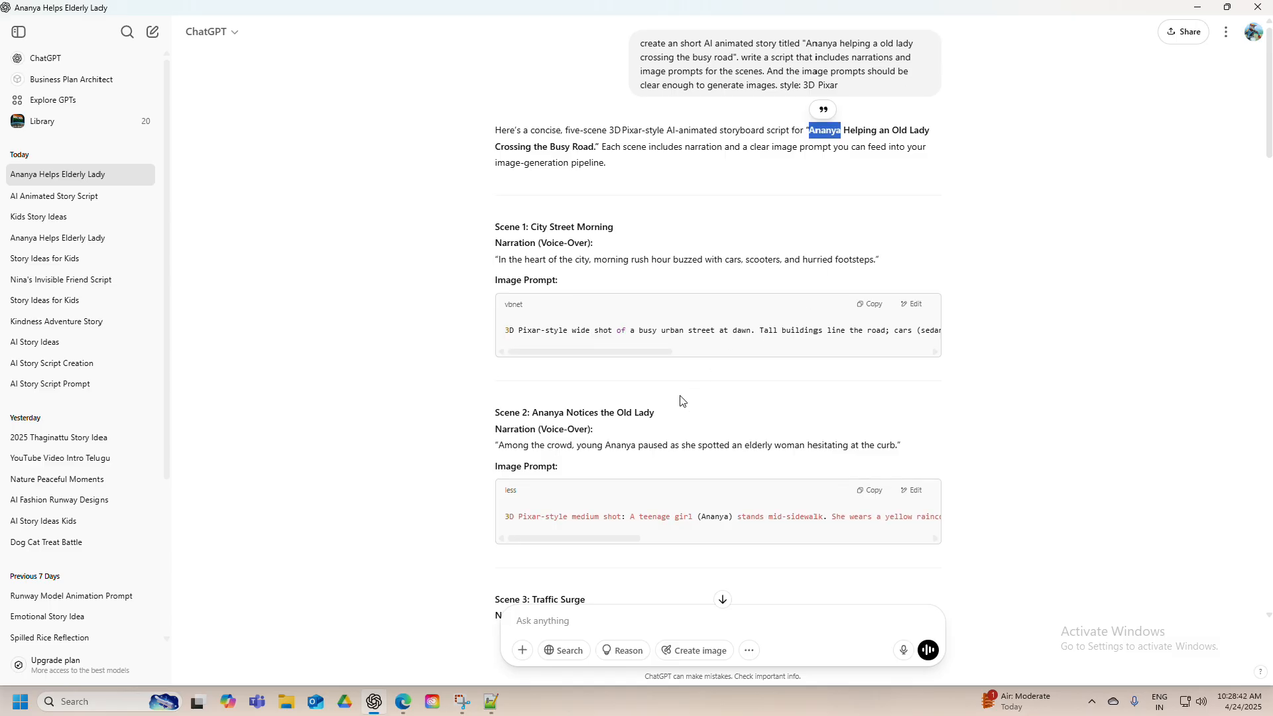
Read through the remaining scenes and the follow-up requests that add appearance details for Ananya and the old lady
scroll(682, 400, "down", 3)
scroll(681, 400, "down", 3)
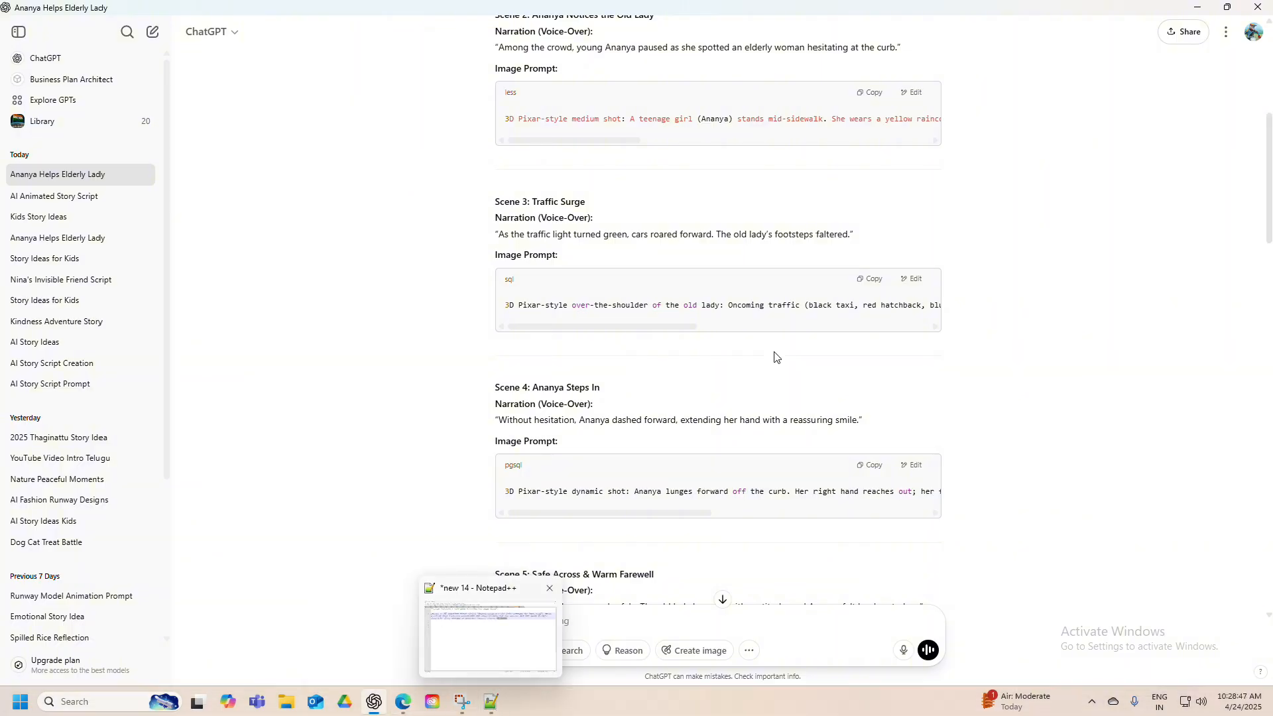
scroll(662, 353, "down", 5)
scroll(655, 356, "down", 4)
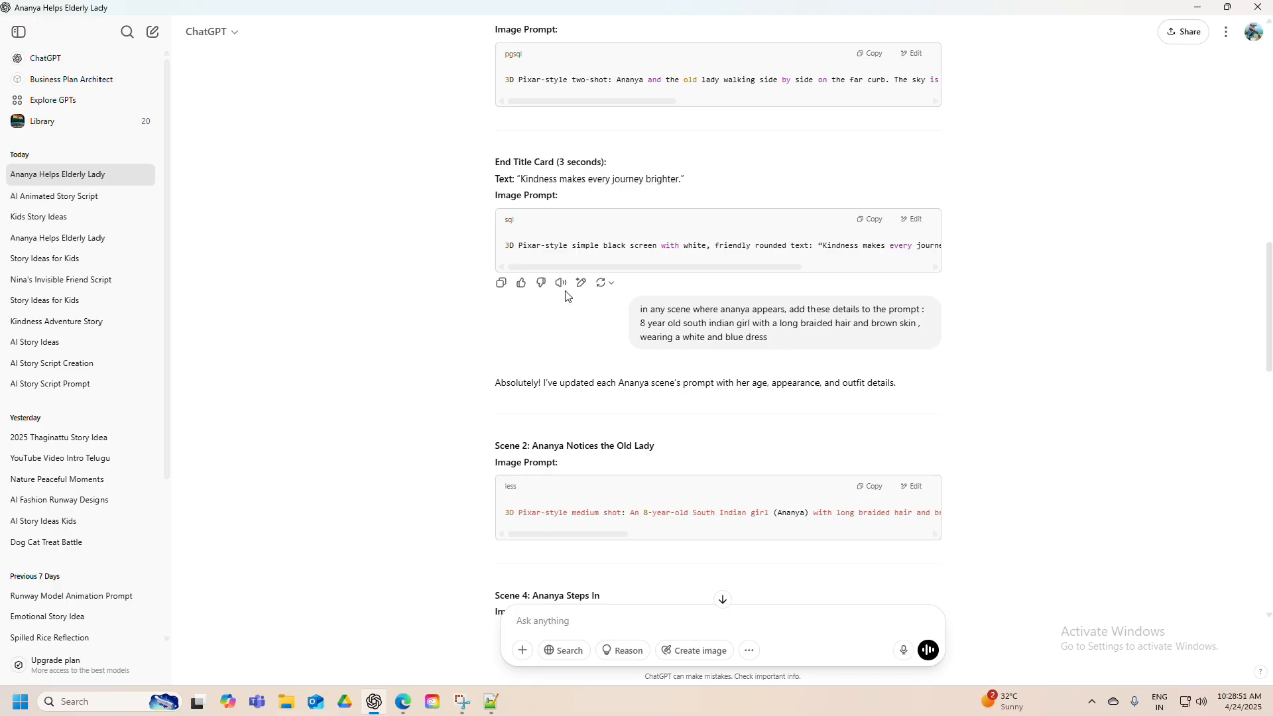
scroll(762, 358, "down", 9)
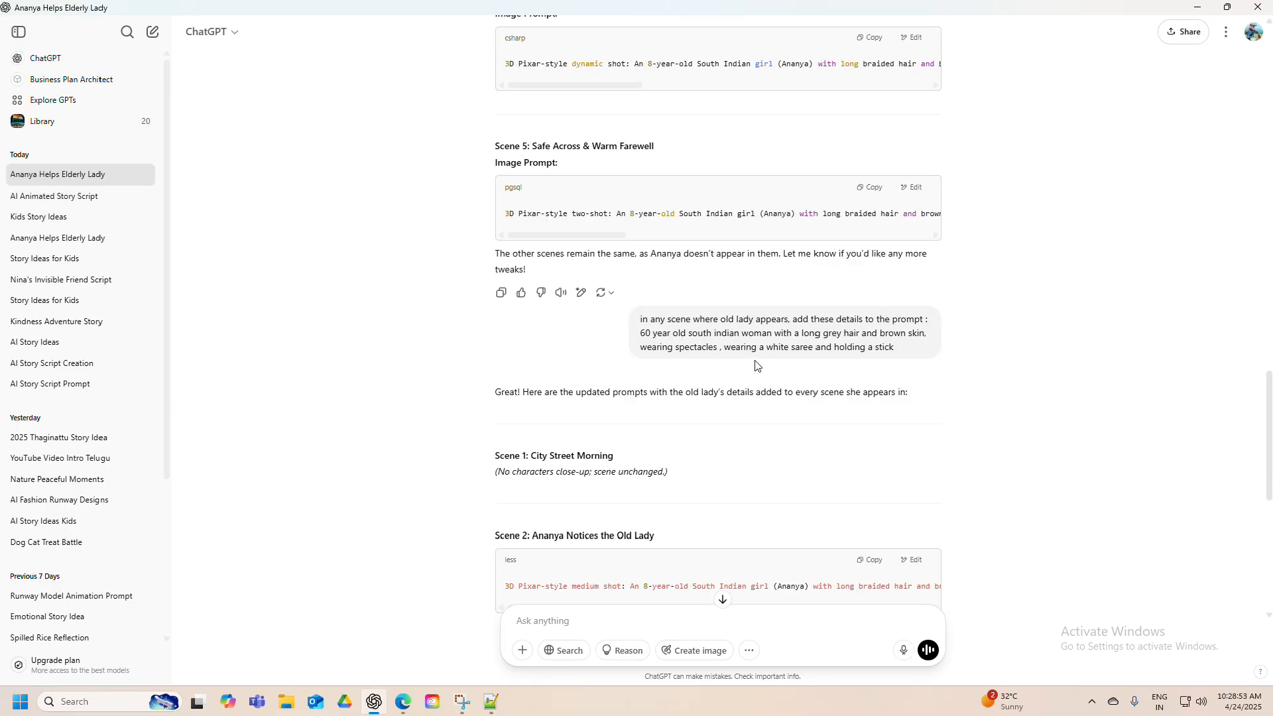
Open the AI Animated Story Script chat and highlight the message describing Ananya's and the old lady's appearance
left_click(36, 196)
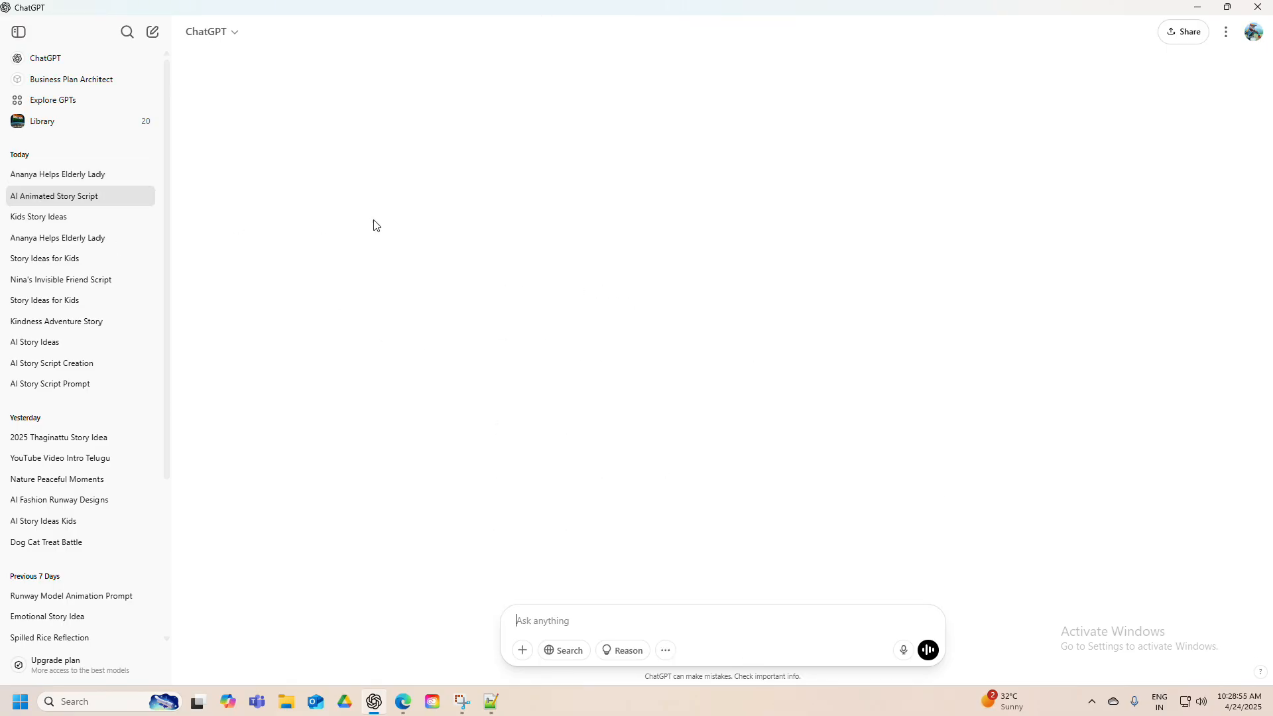
left_click_drag(639, 246, 743, 346)
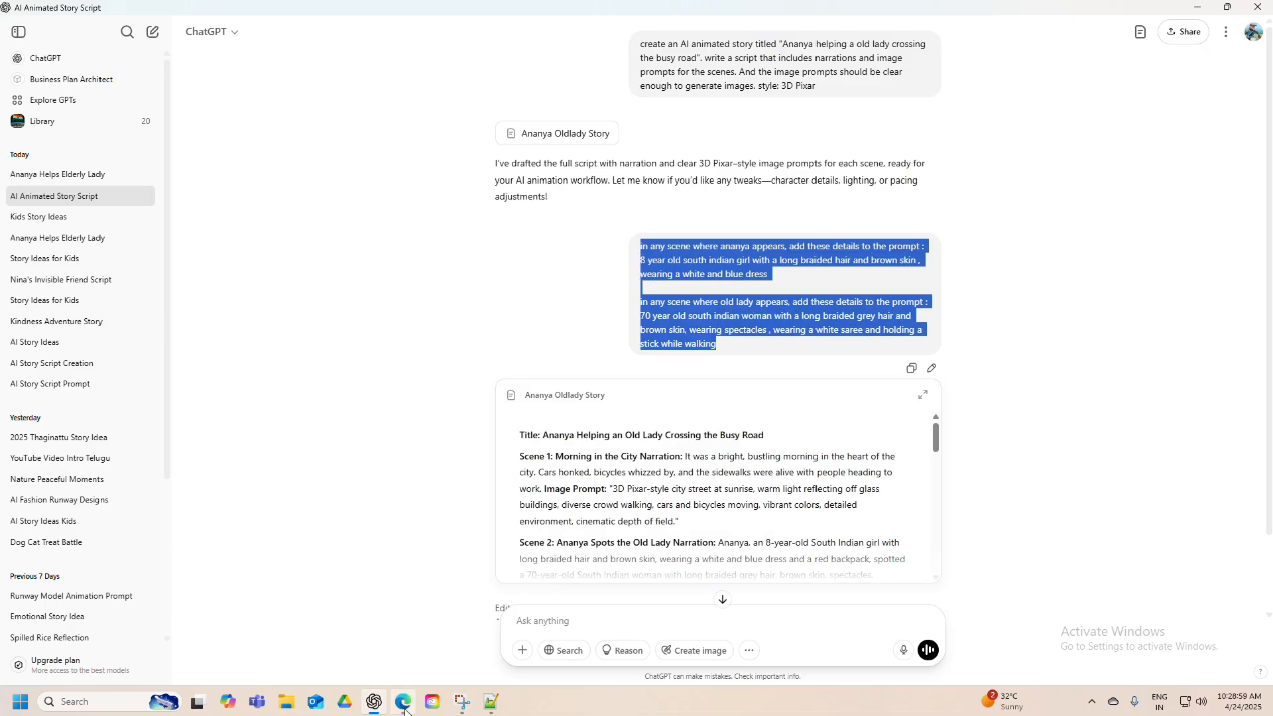
mouse_move(406, 710)
Switch to Notepad++, open the new 15 document, and highlight the character-detail prompts and the names "ananya" and "old lady"
left_click(491, 702)
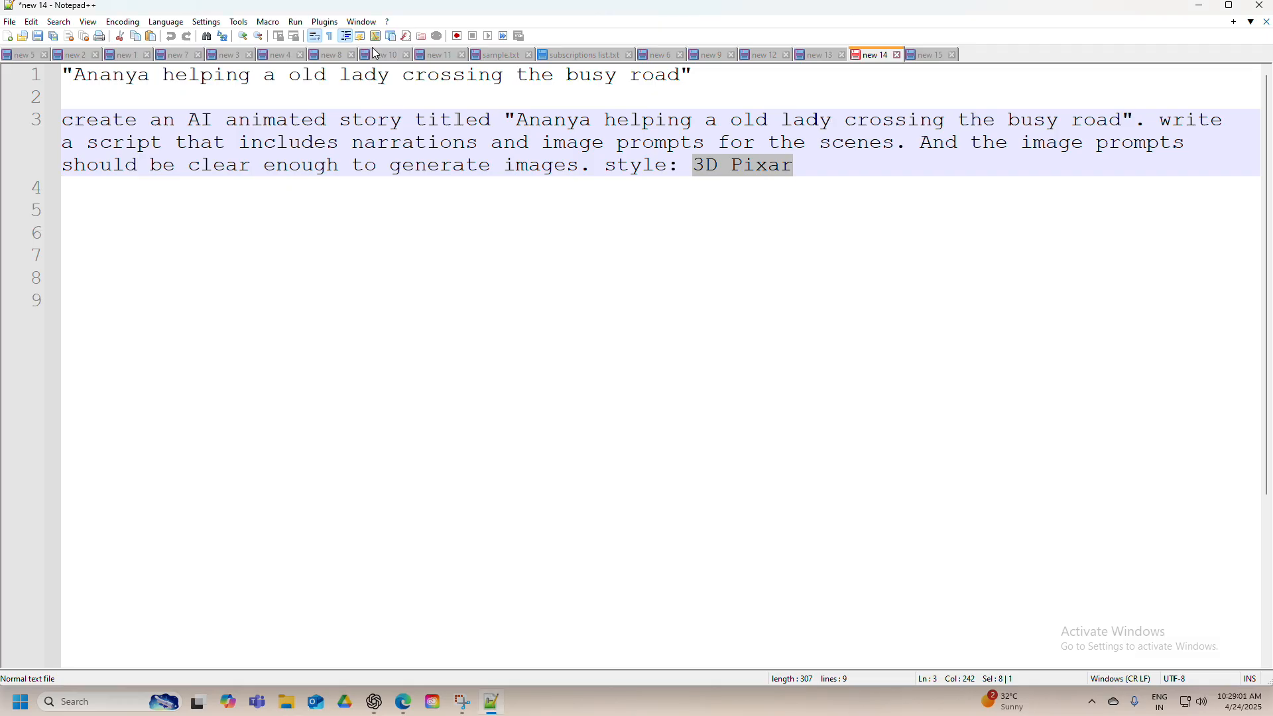
left_click(926, 53)
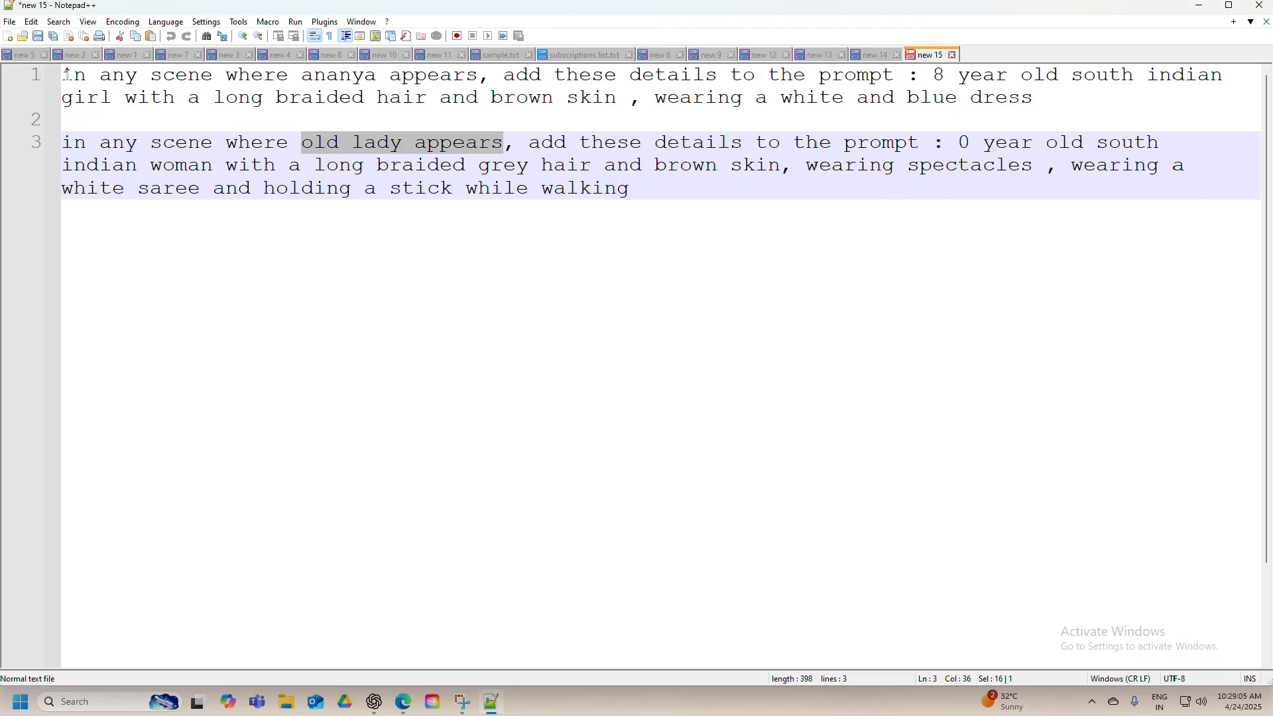
left_click_drag(61, 75, 807, 205)
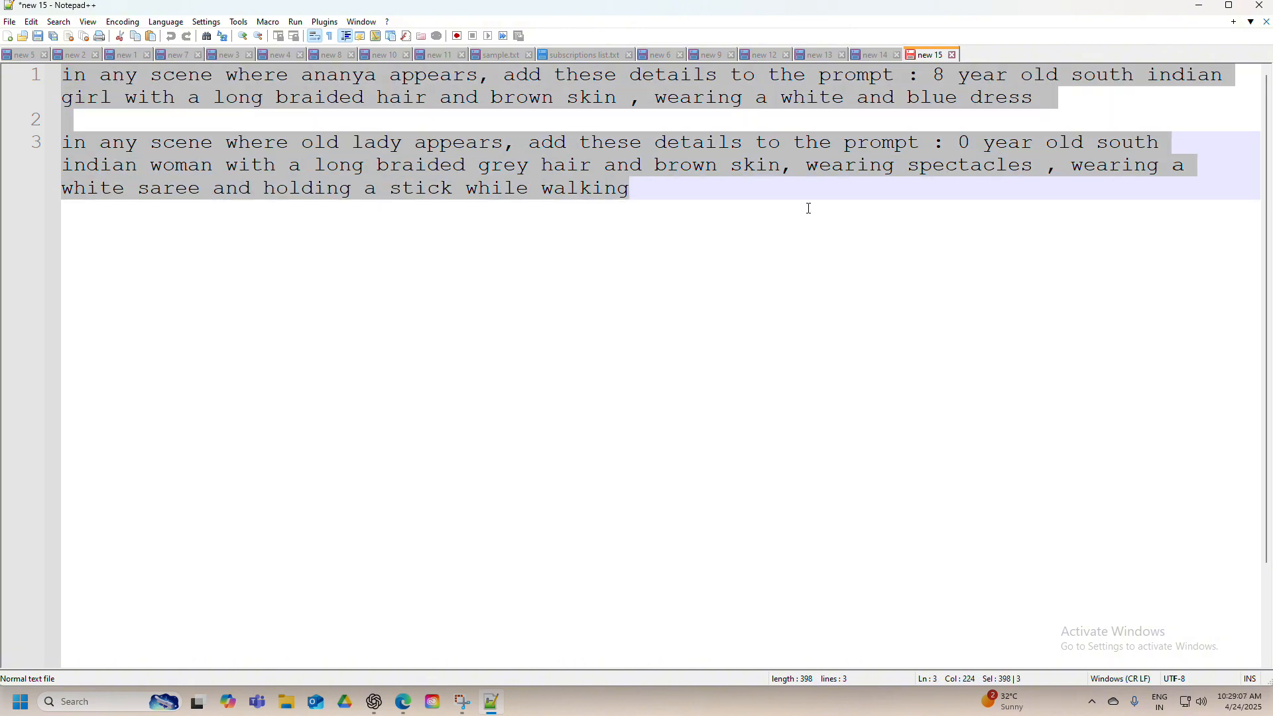
left_click_drag(304, 74, 384, 75)
left_click_drag(301, 142, 403, 143)
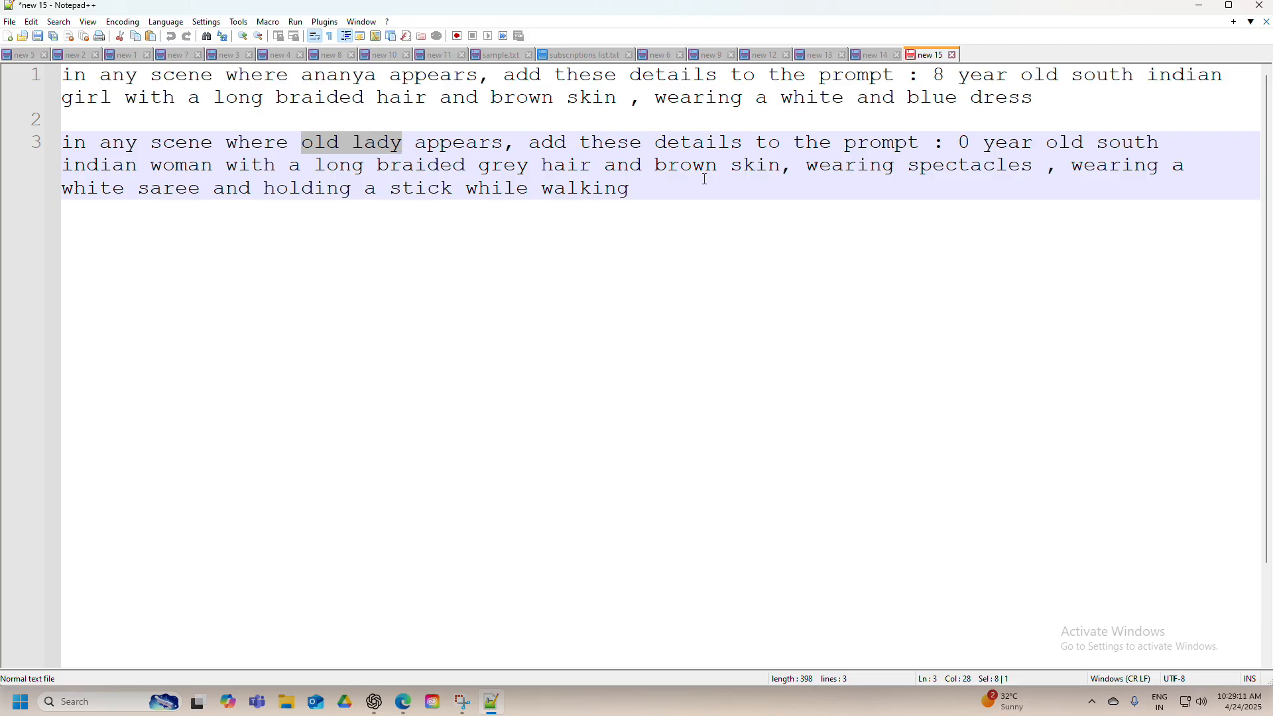
Set the old lady's age to 80 in her description on line 3, and highlight Ananya's appearance details on line 1
left_click(955, 145)
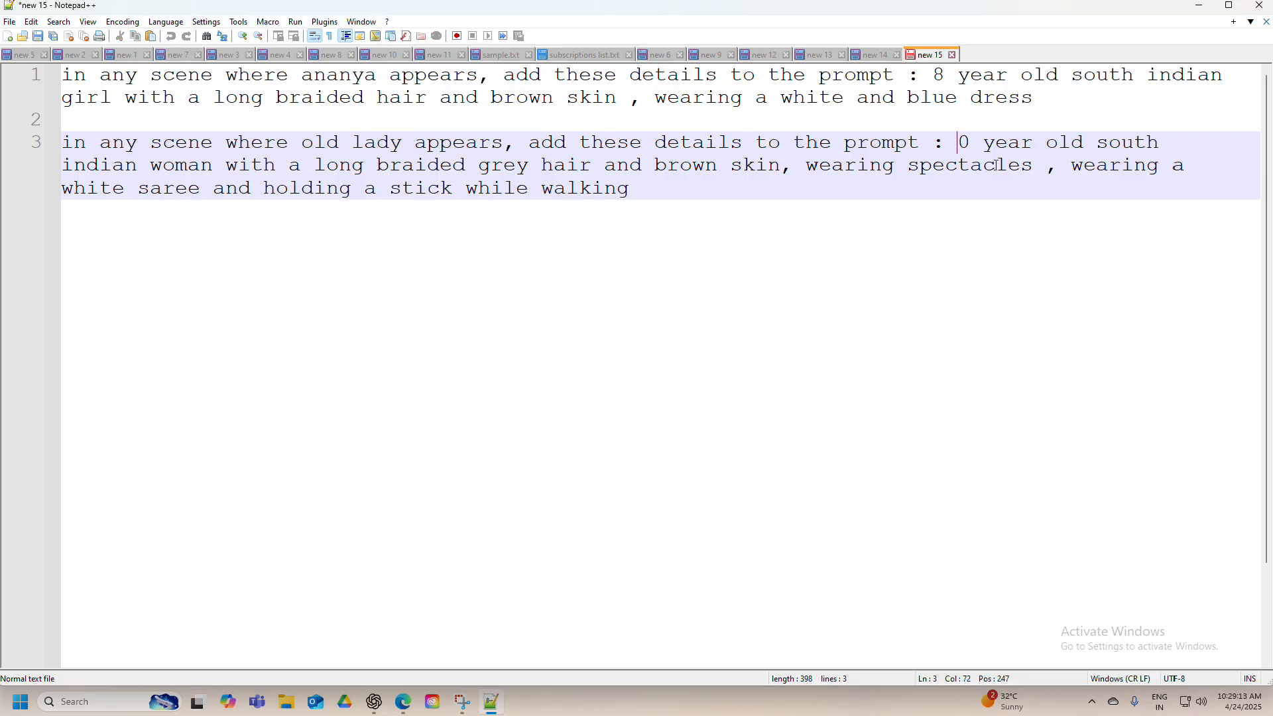
type("8")
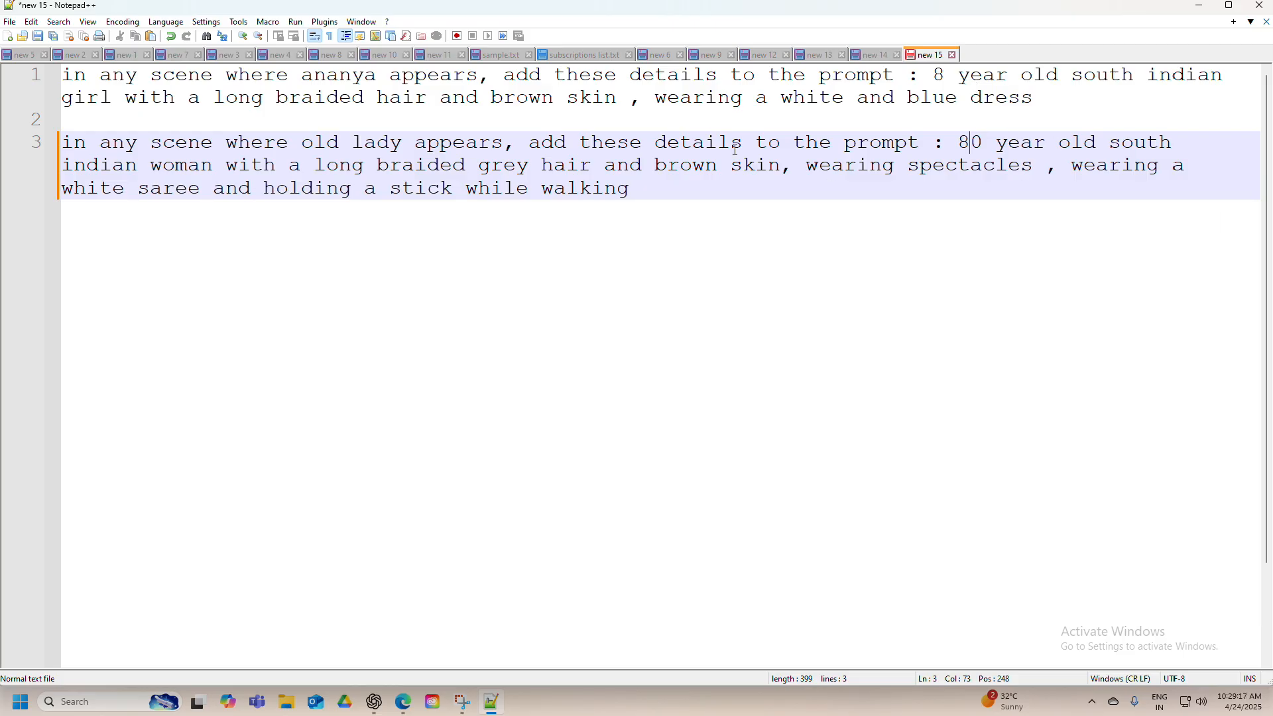
left_click_drag(936, 75, 1017, 104)
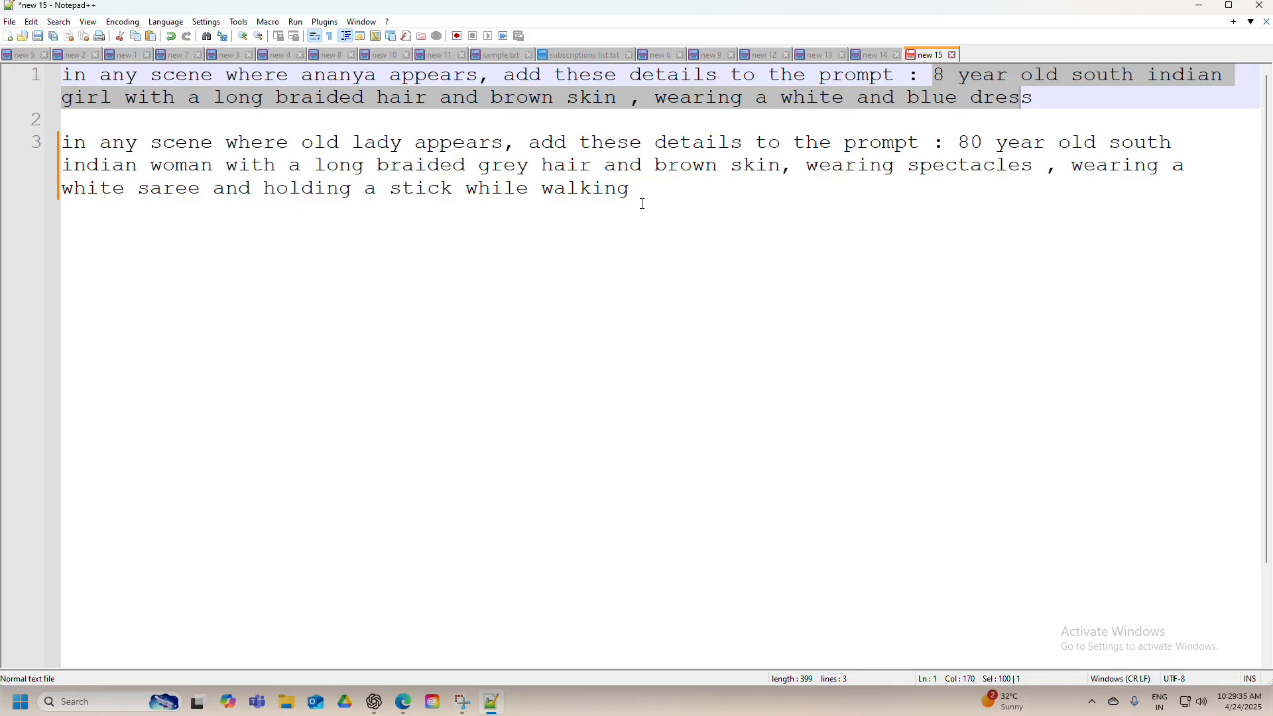
left_click(66, 75)
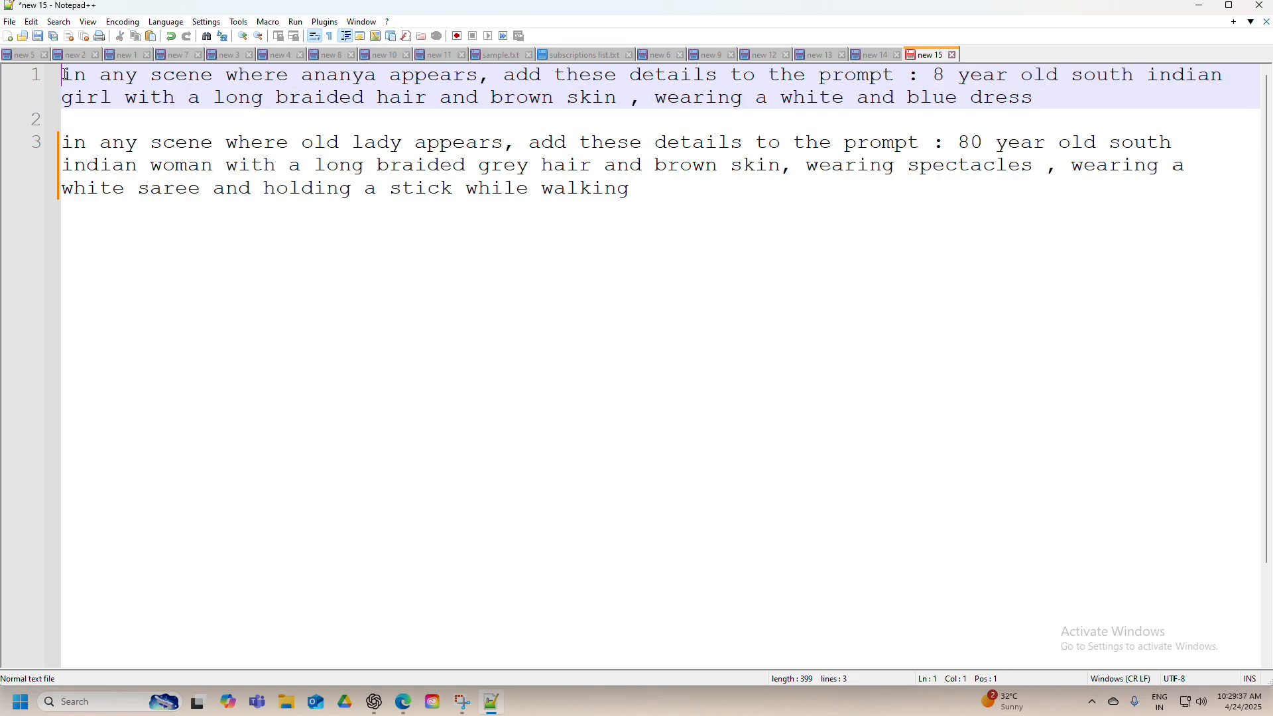
Switch to ChatGPT and highlight Ananya's details and the old lady's details in the follow-up message
key("alt+Tab")
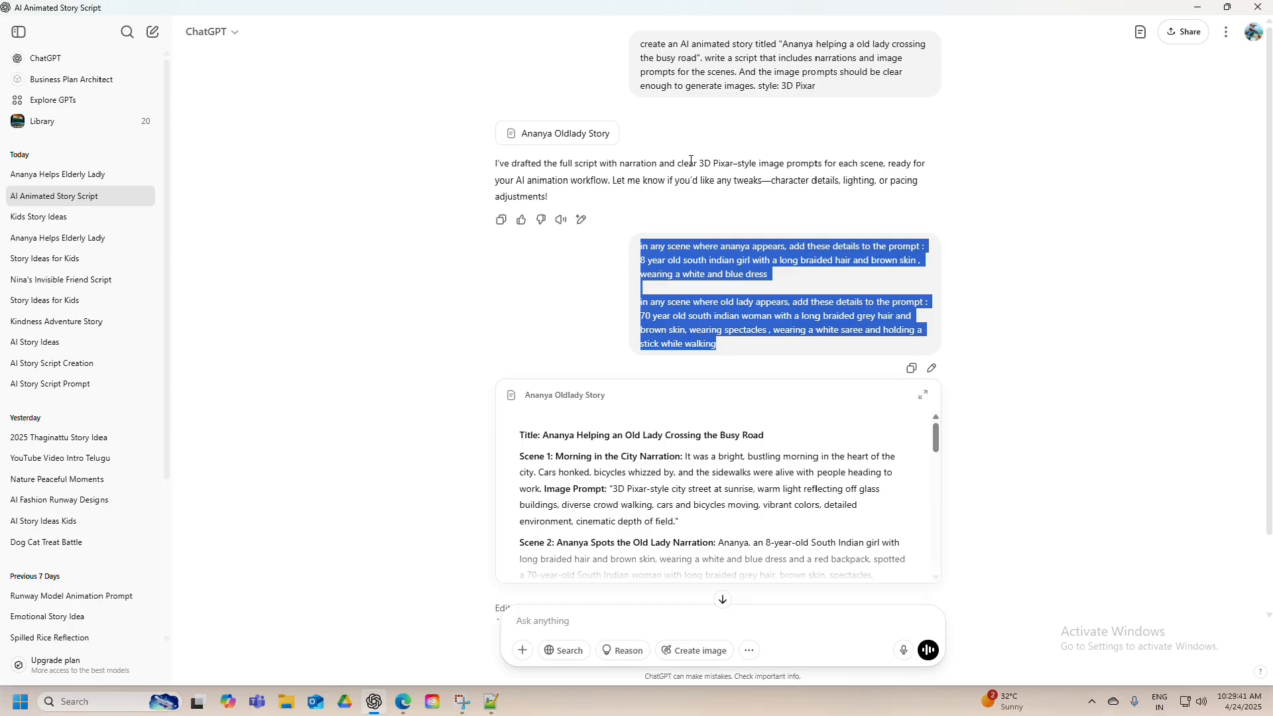
scroll(577, 167, "down", 2)
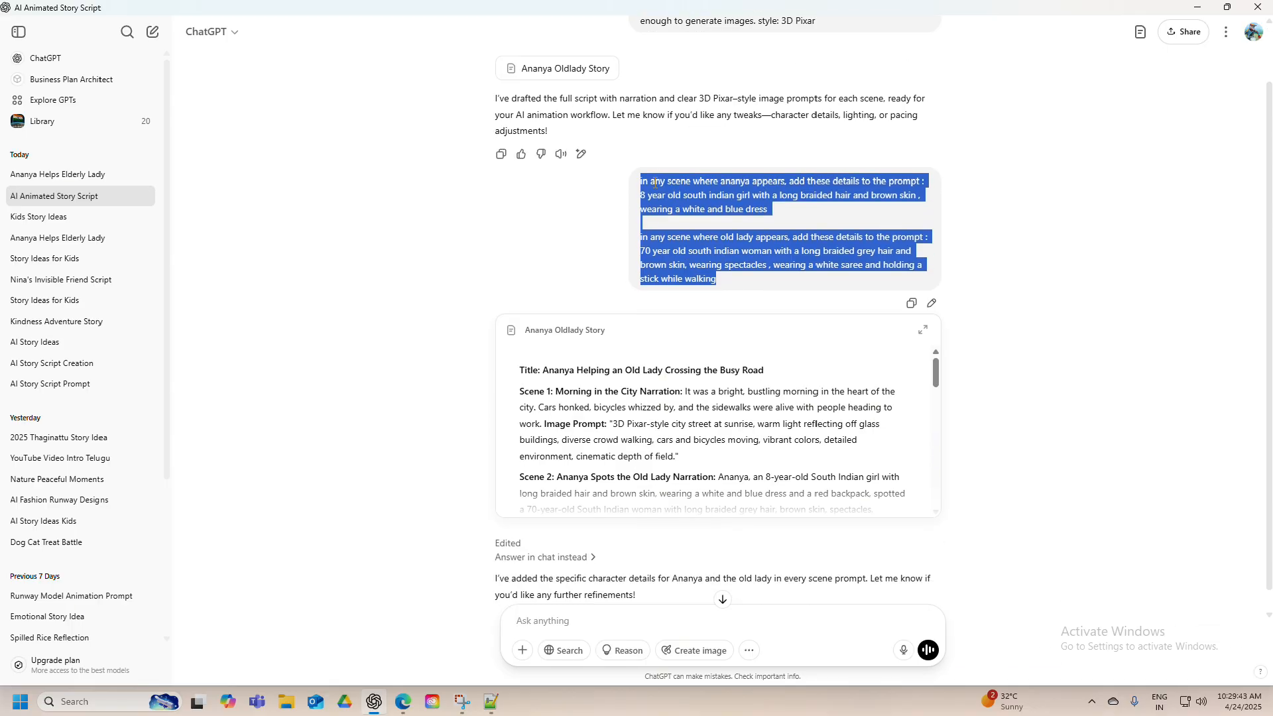
left_click_drag(639, 160, 738, 189)
left_click_drag(643, 214, 740, 265)
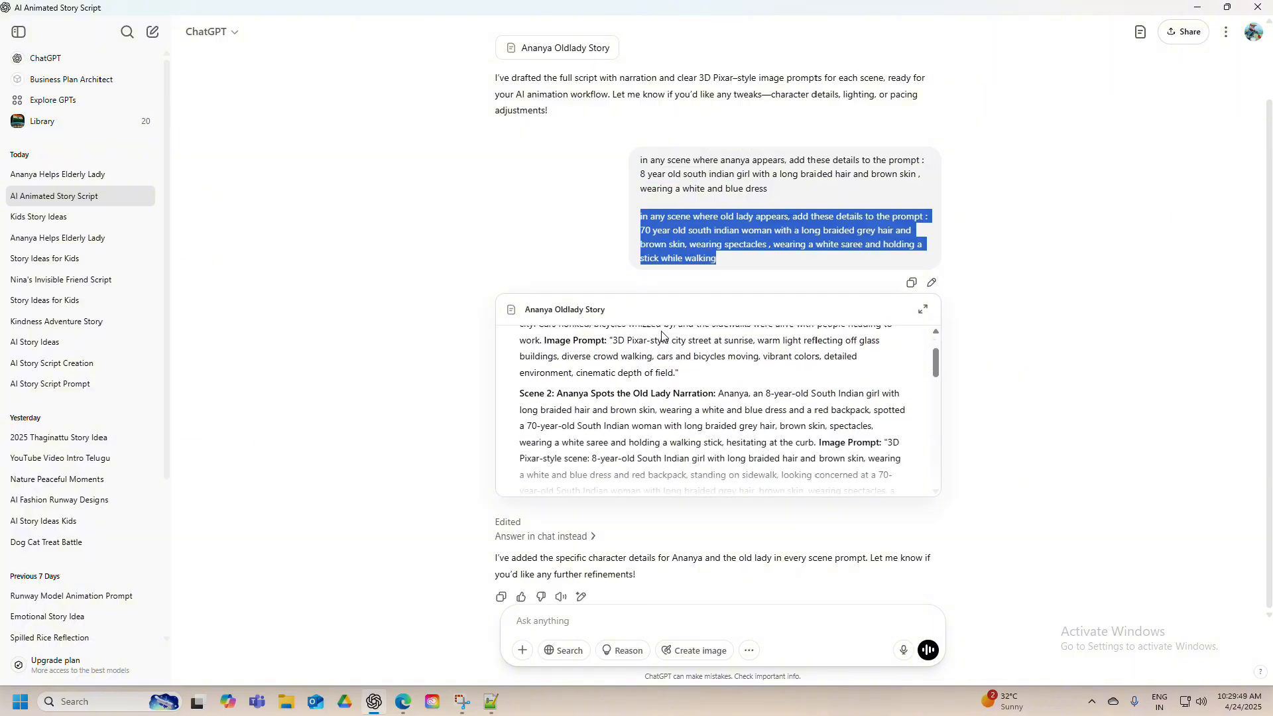
left_click(911, 282)
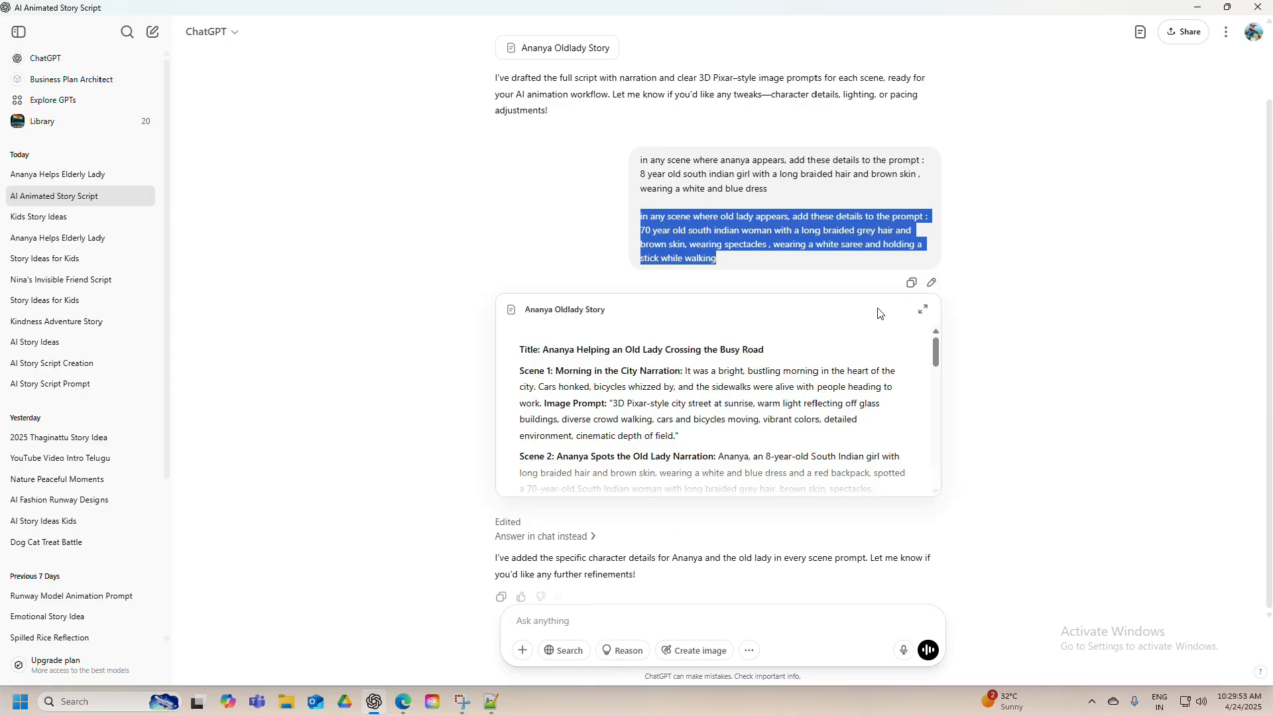
Expand the Ananya Oldlady Story document and highlight Scene 2's character descriptions and its full image prompt
scroll(888, 358, "up", 1)
left_click(921, 377)
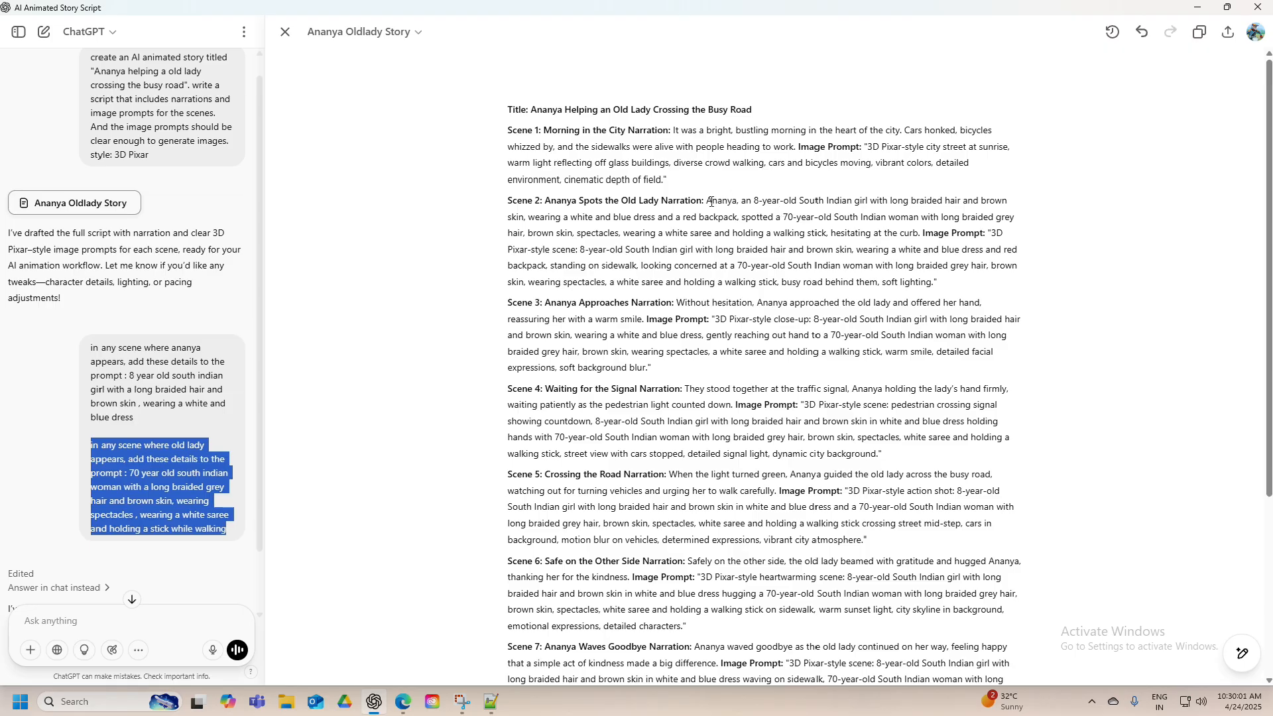
left_click_drag(707, 201, 836, 233)
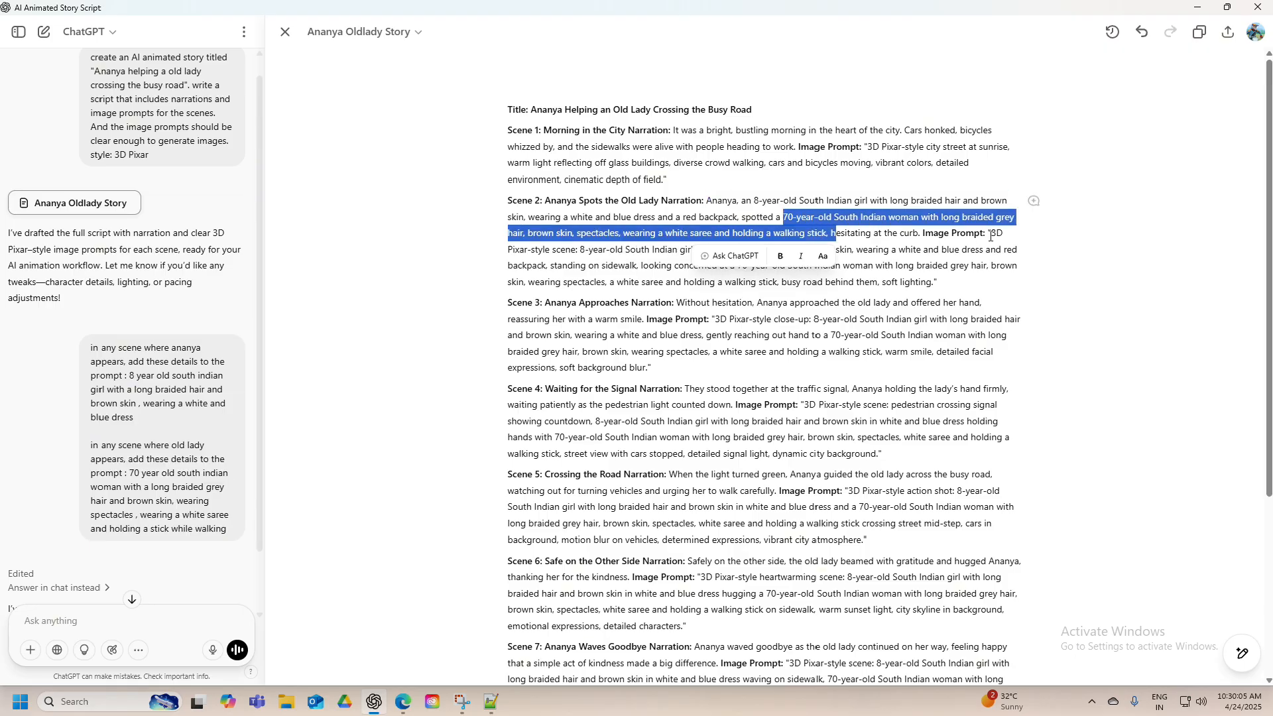
left_click_drag(993, 235, 995, 279)
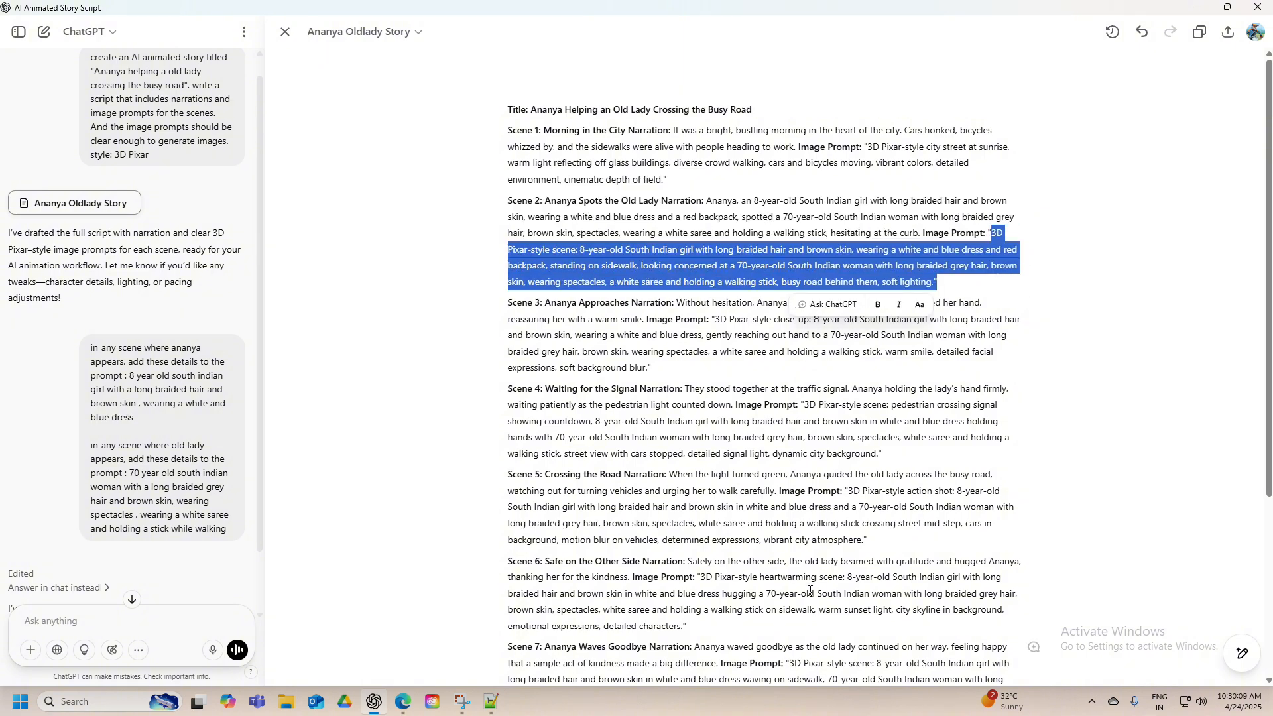
Switch to Edge to look at the generated scene images in PicLumen, and return to the story document in ChatGPT
left_click(403, 702)
scroll(550, 334, "up", 2)
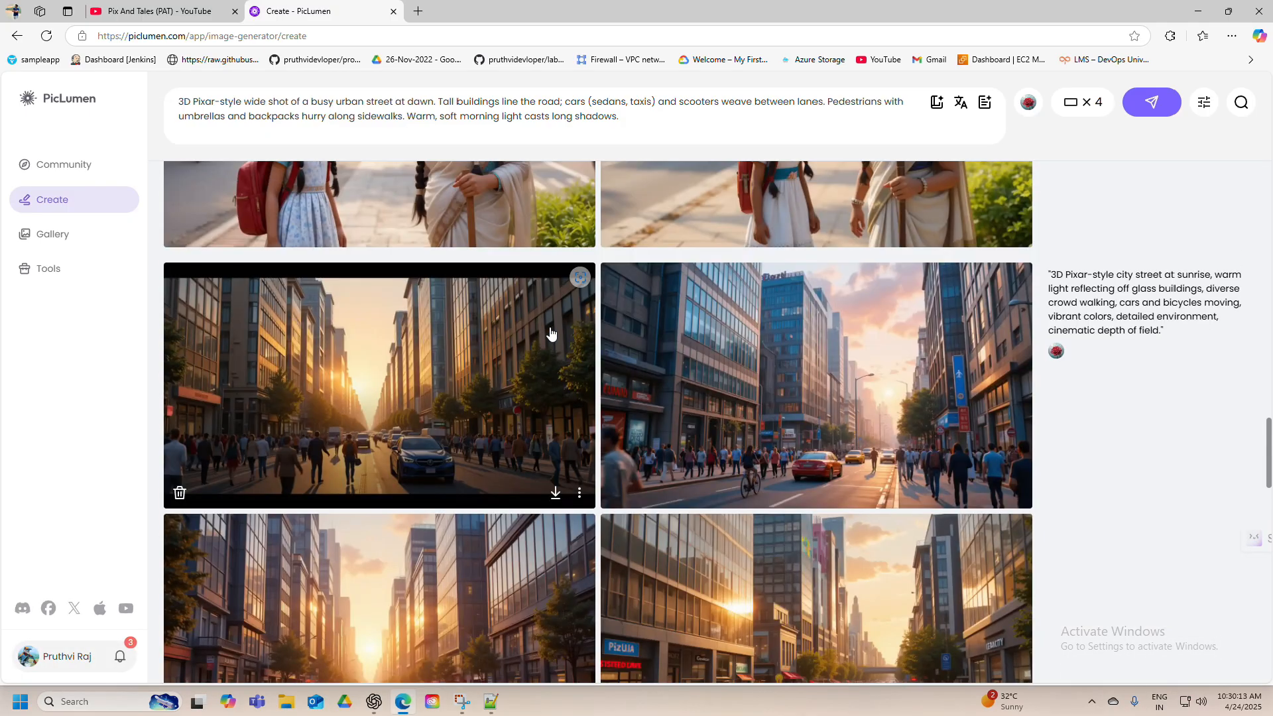
key("alt+Tab")
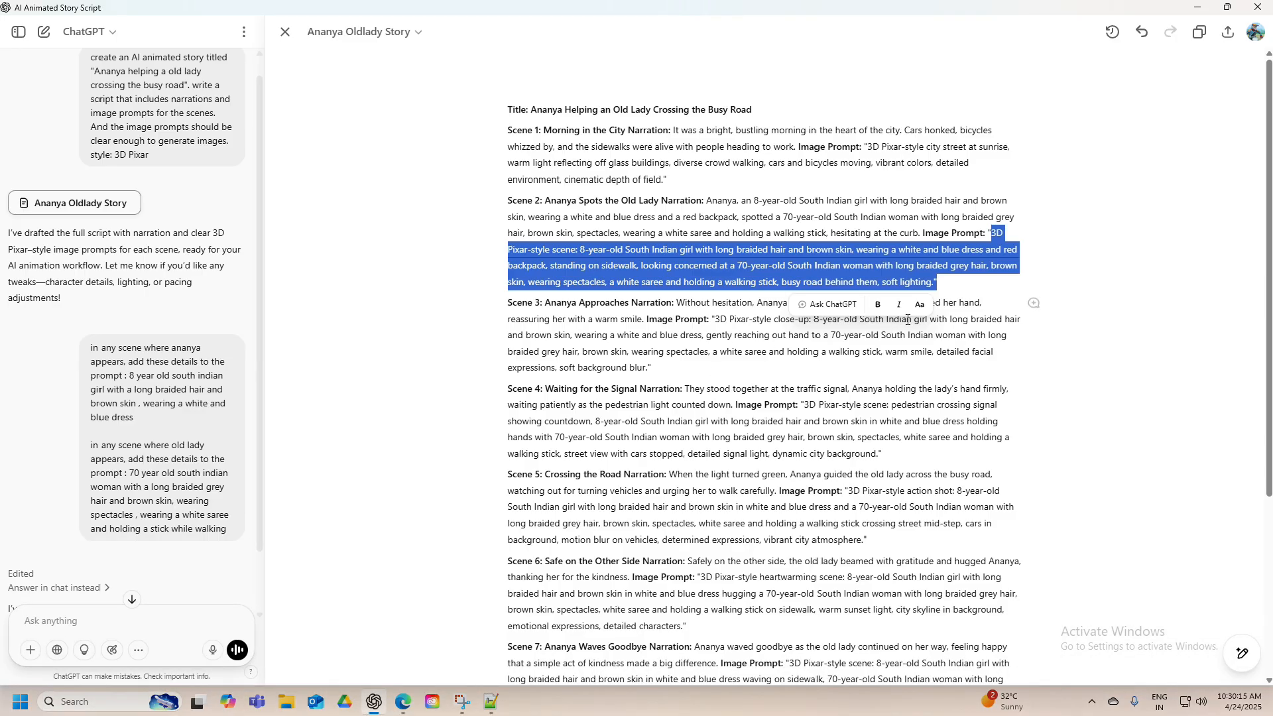
Switch to PicLumen in Edge and look through the images generated for the scene with the girl and the old lady
left_click(1197, 7)
scroll(683, 283, "up", 5)
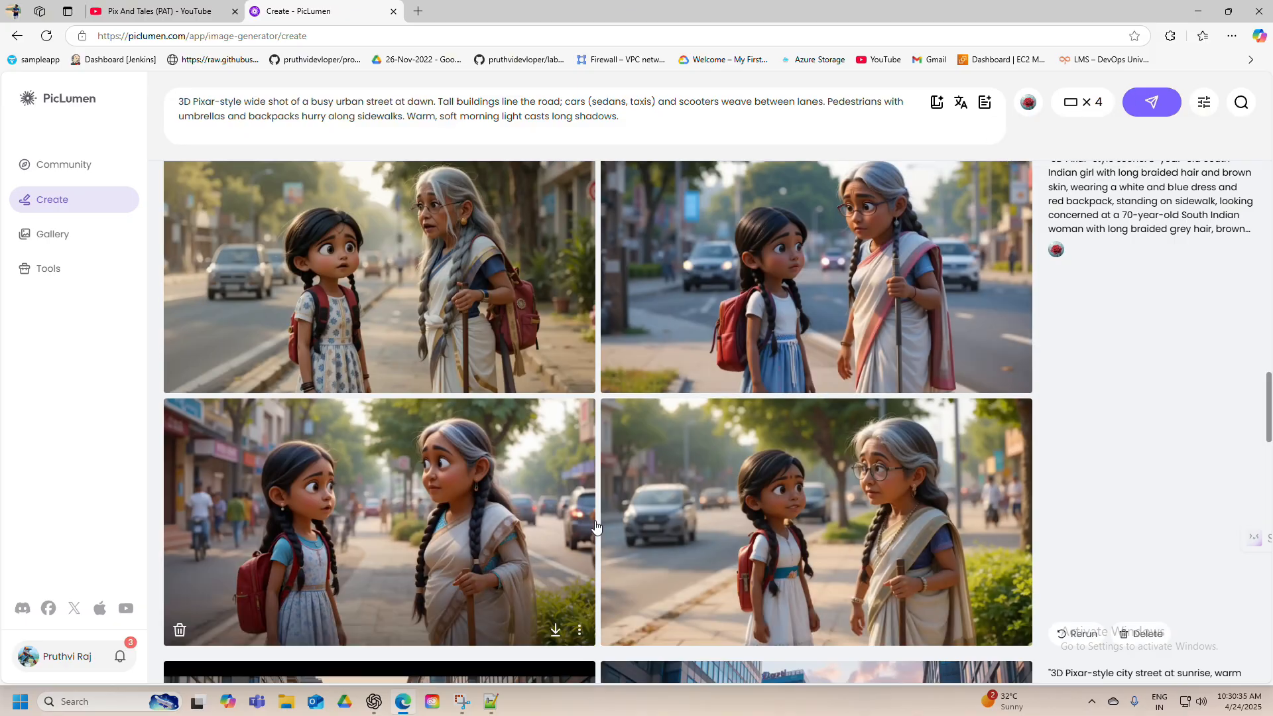
scroll(594, 371, "up", 1)
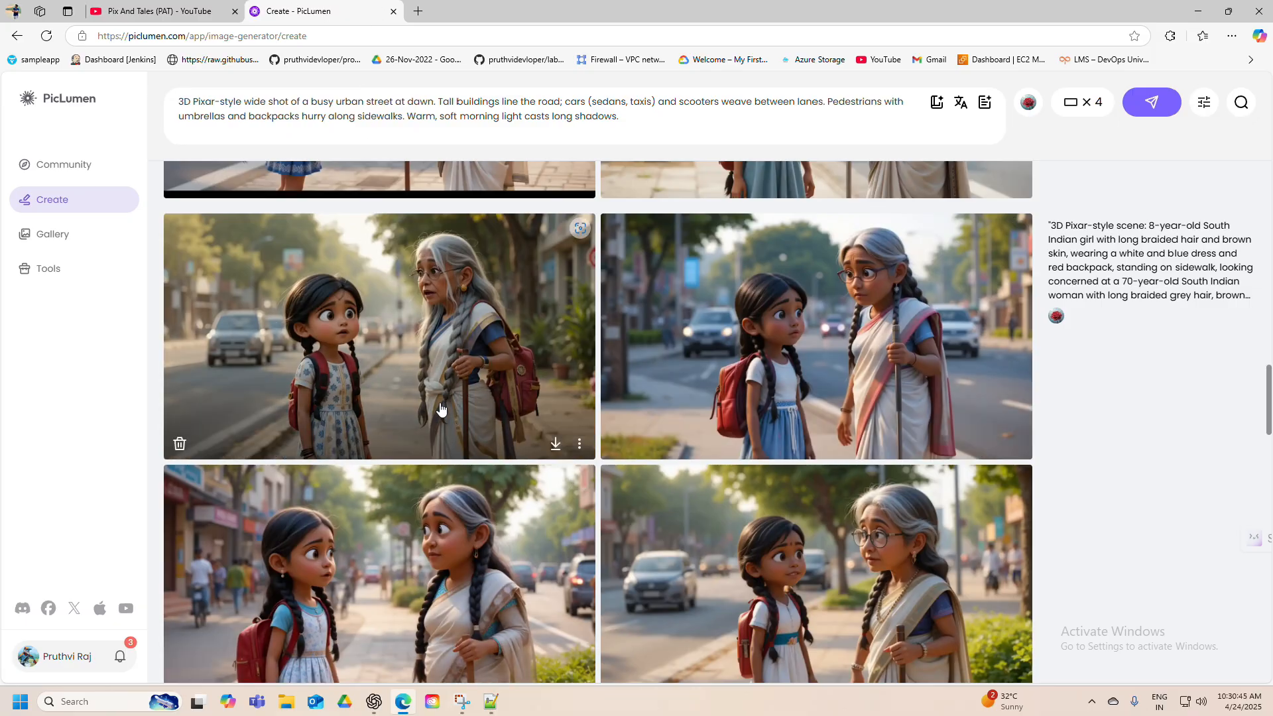
Search the web for "hailuo ai" in a new tab and open the Hailuo AI video site
left_click(416, 11)
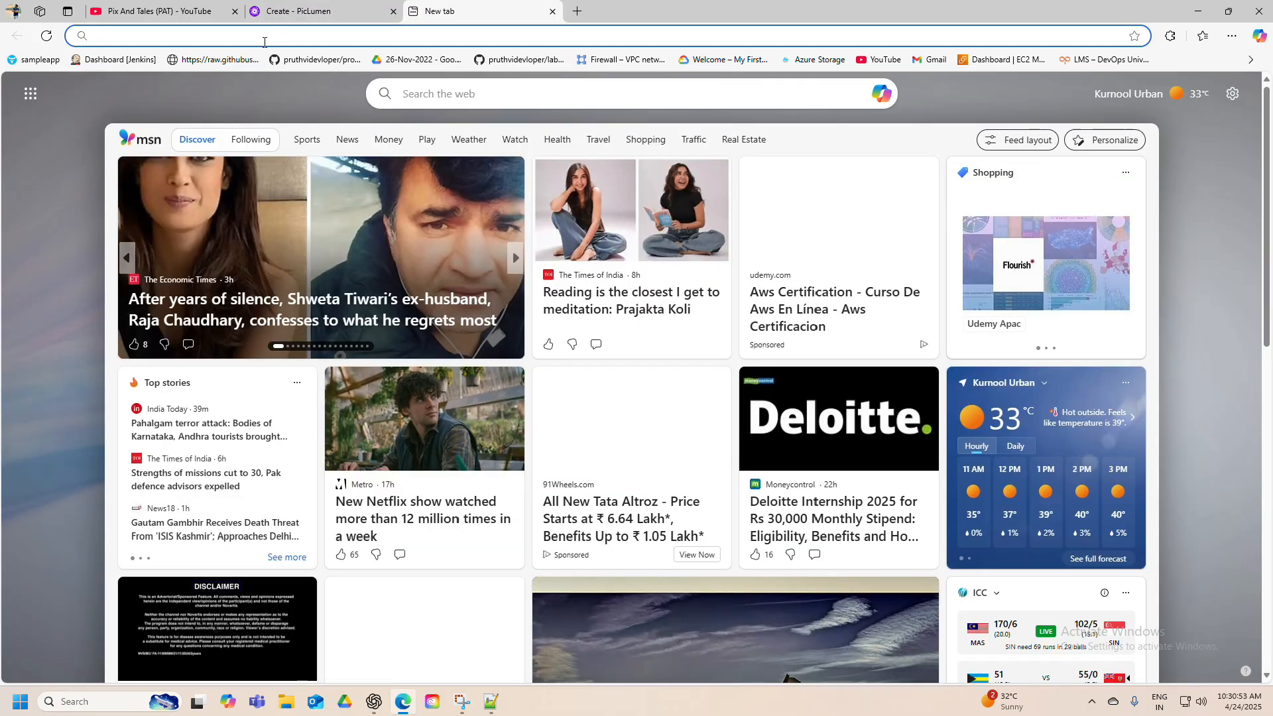
type("hailuo ai")
left_click(195, 63)
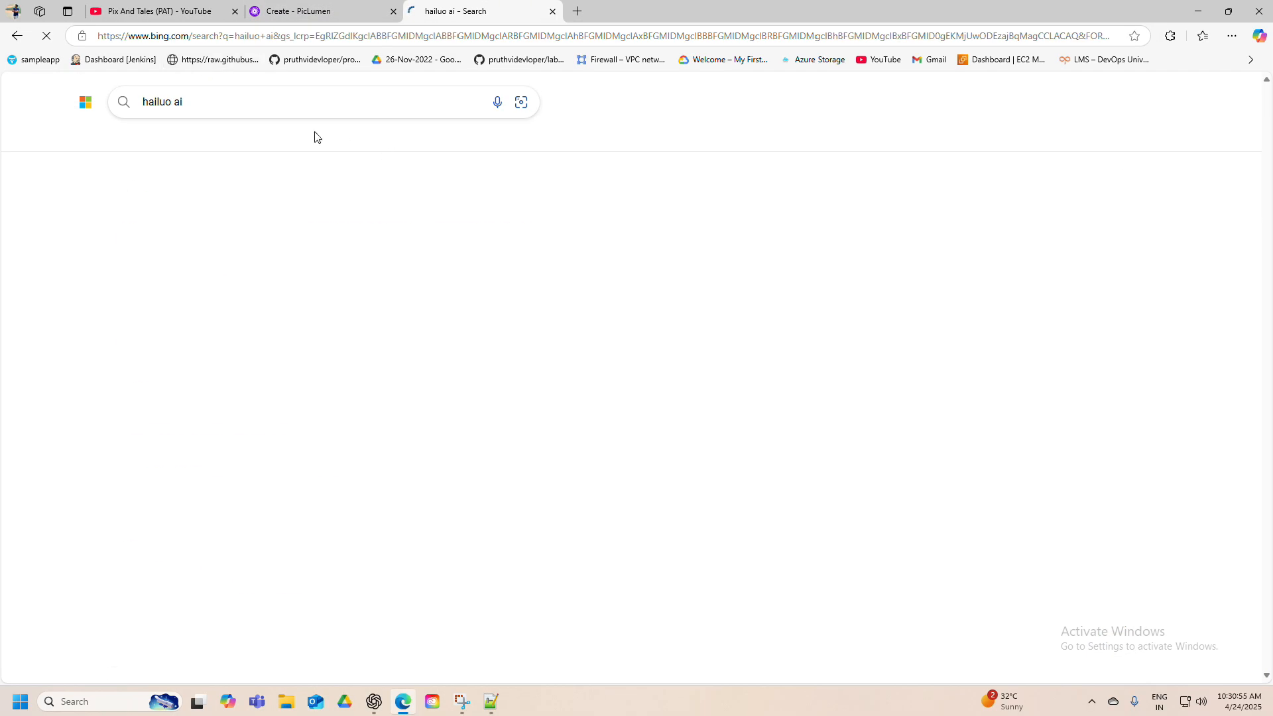
left_click(219, 349)
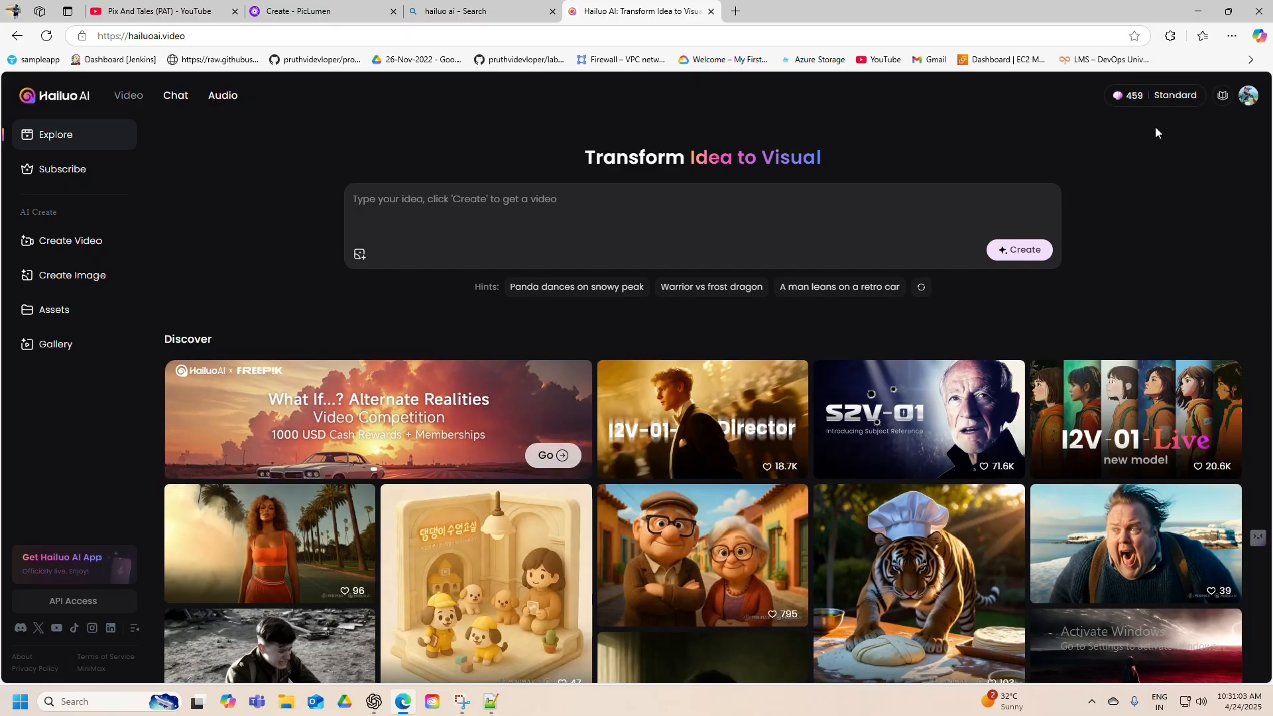
Look over Hailuo's video creation page and the PicLumen scene images, ending on Hailuo AI's home page
left_click(64, 241)
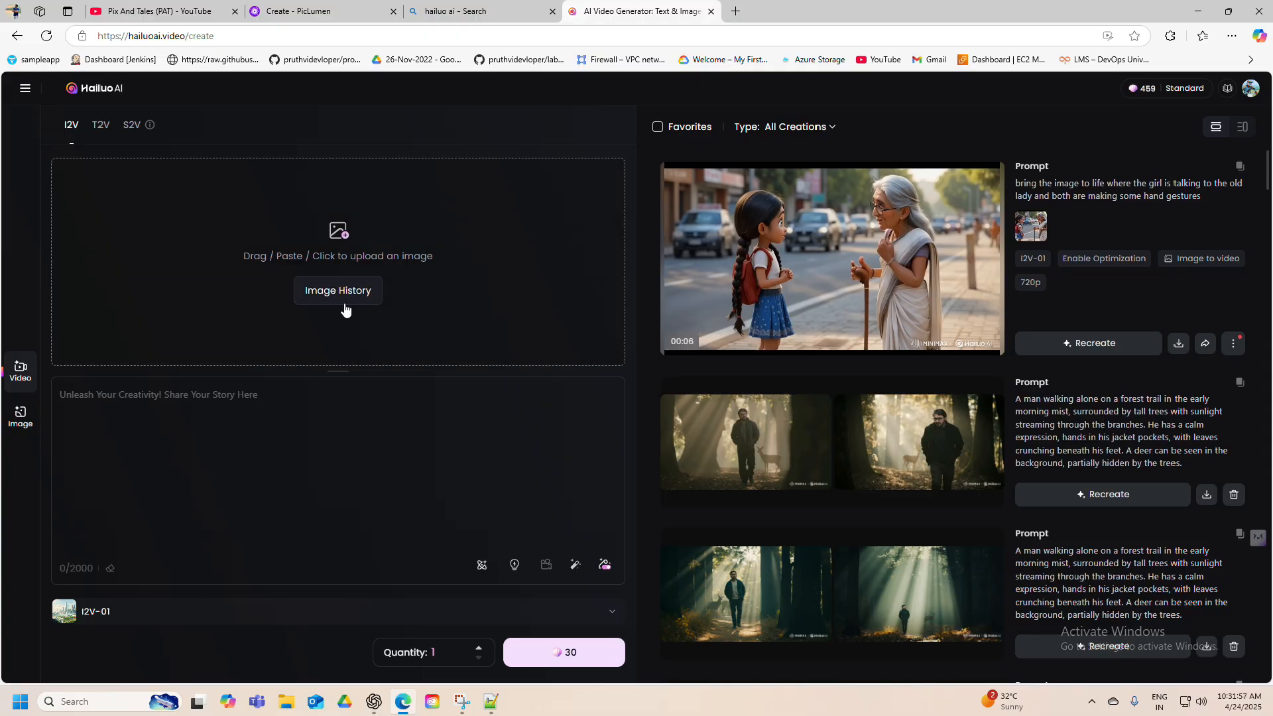
left_click(101, 89)
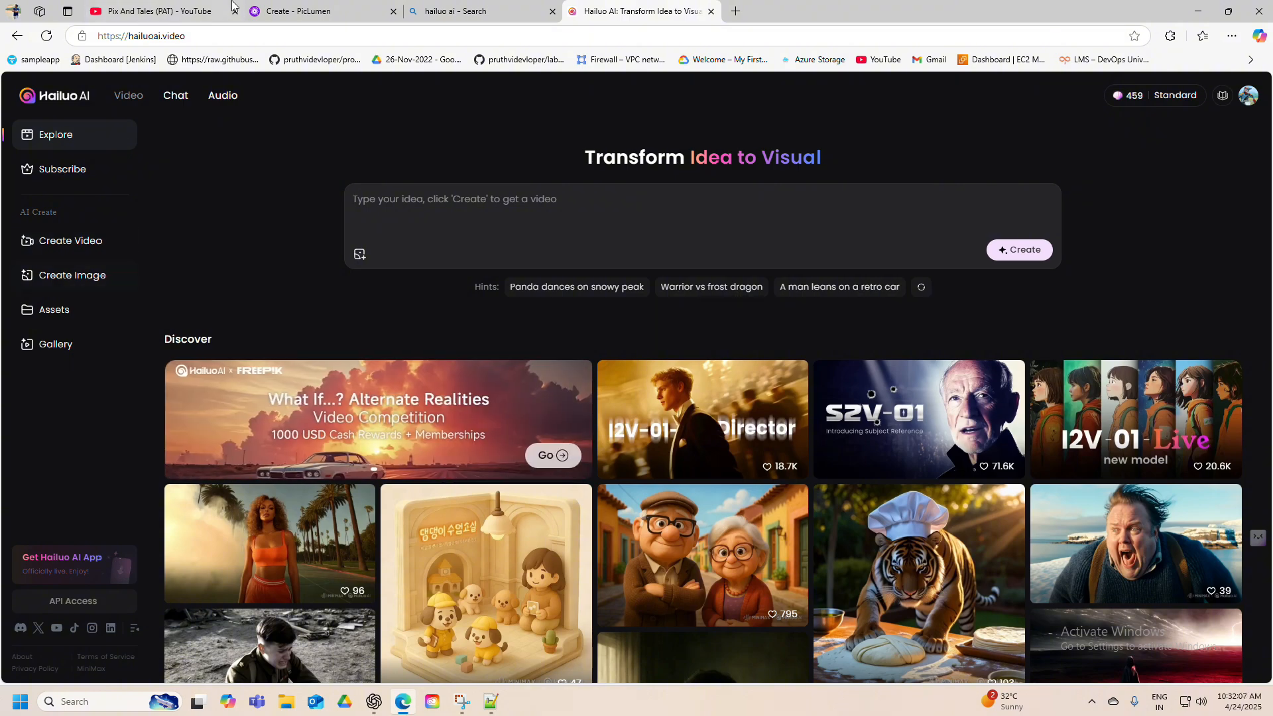
left_click(311, 10)
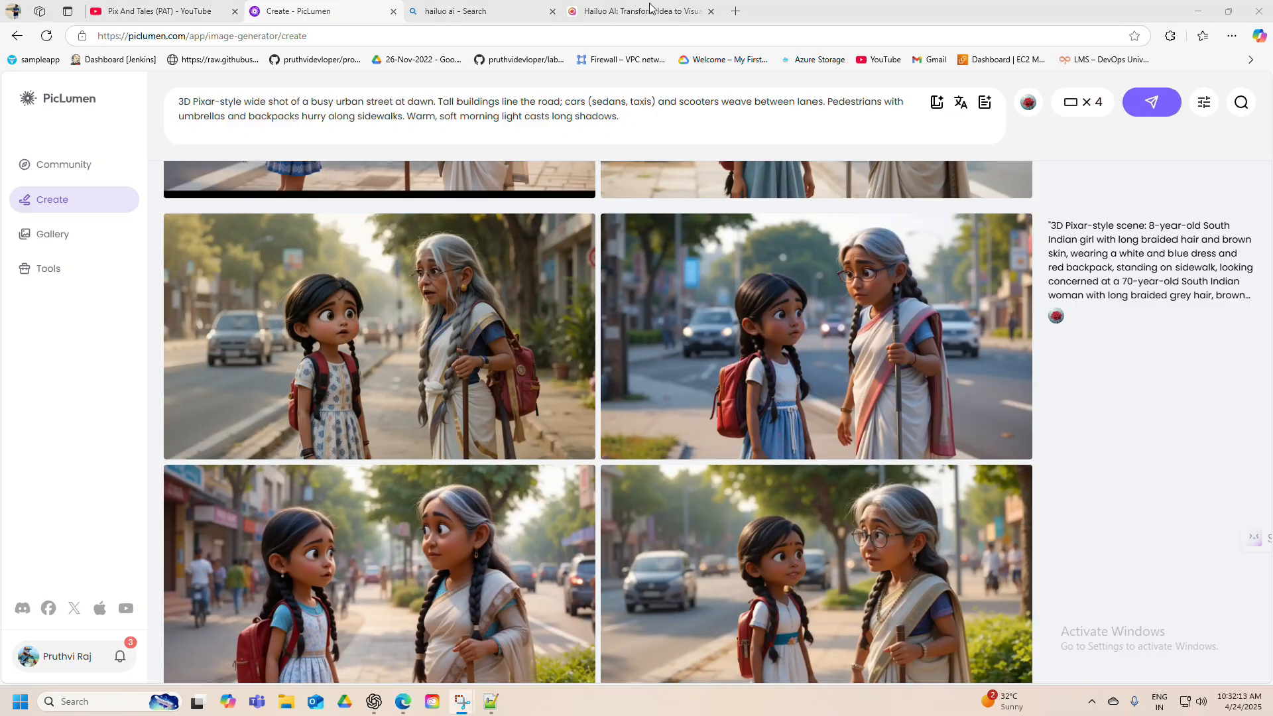
left_click(486, 13)
left_click(205, 351)
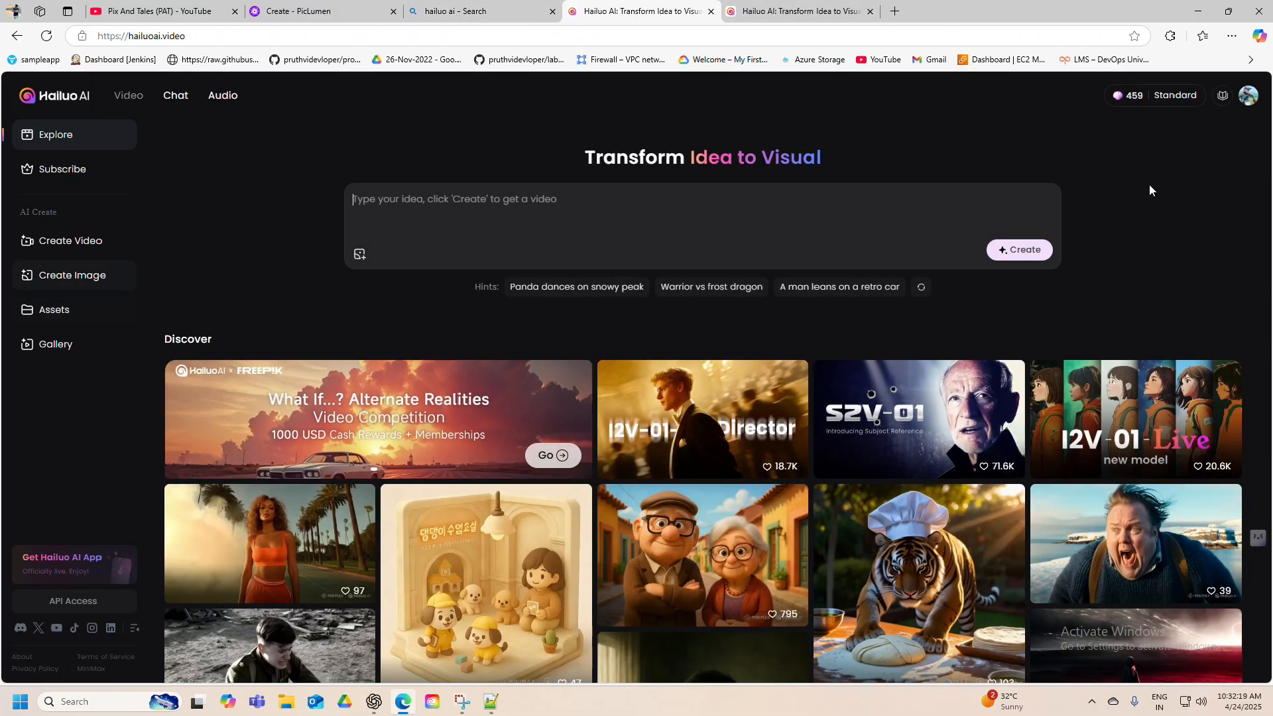
Start an image-to-video creation in Hailuo AI and upload piclumen-1745467348736.png from Downloads as its source image
left_click(70, 246)
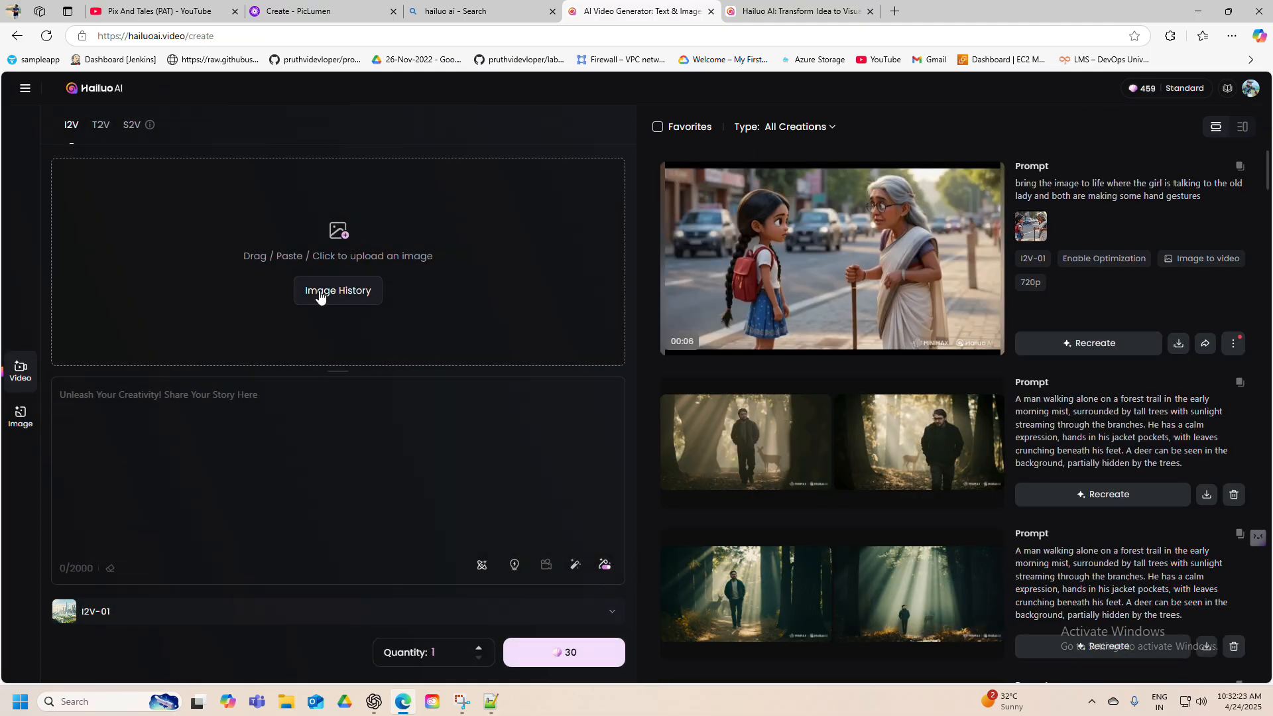
left_click(337, 233)
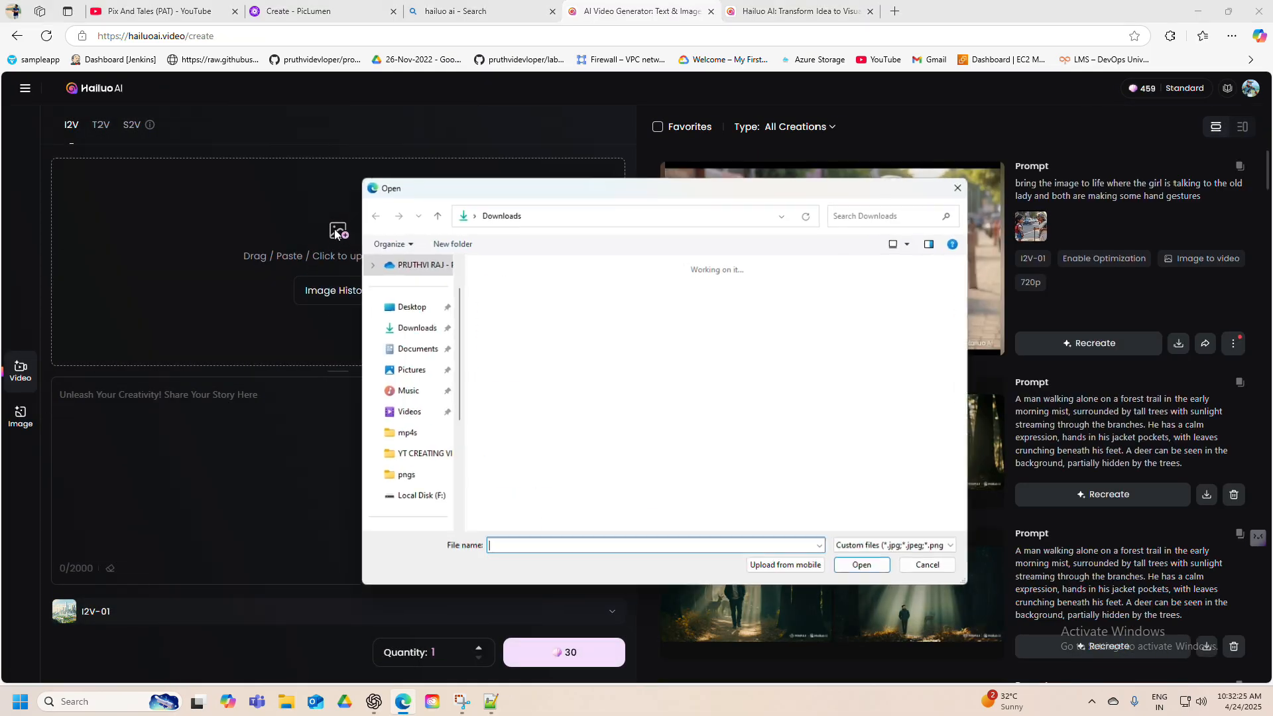
left_click(611, 358)
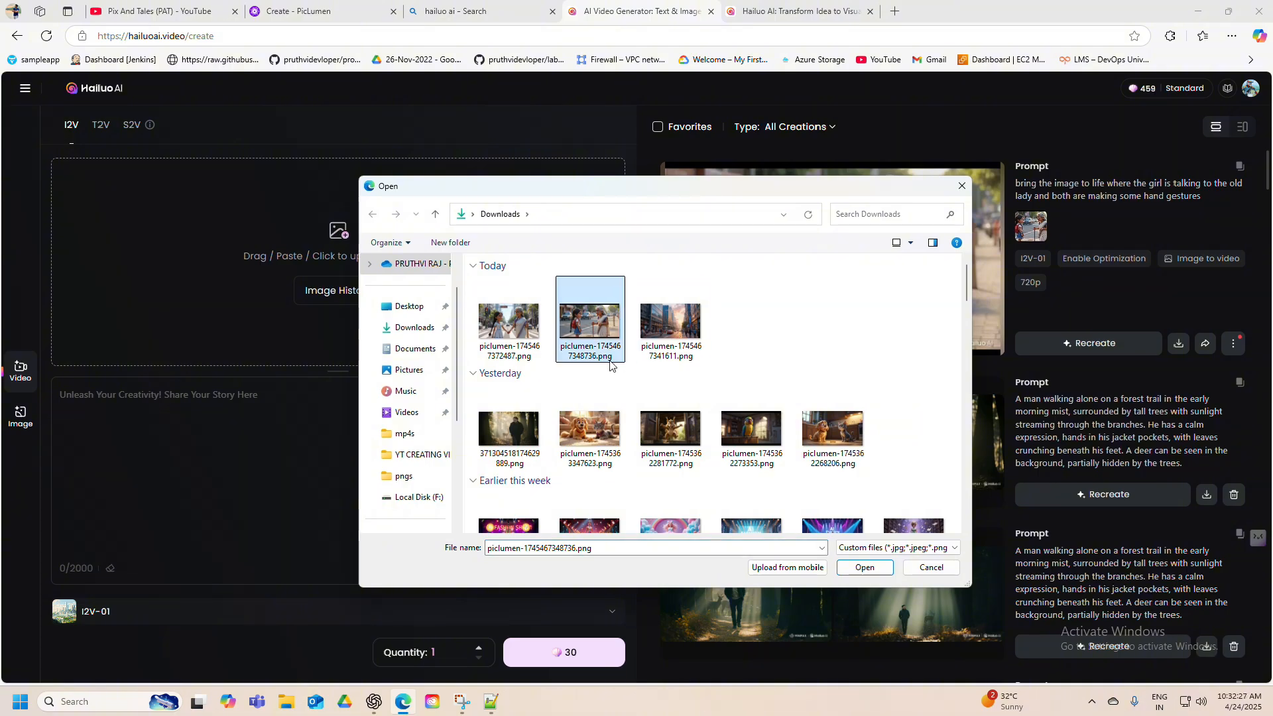
left_click(863, 567)
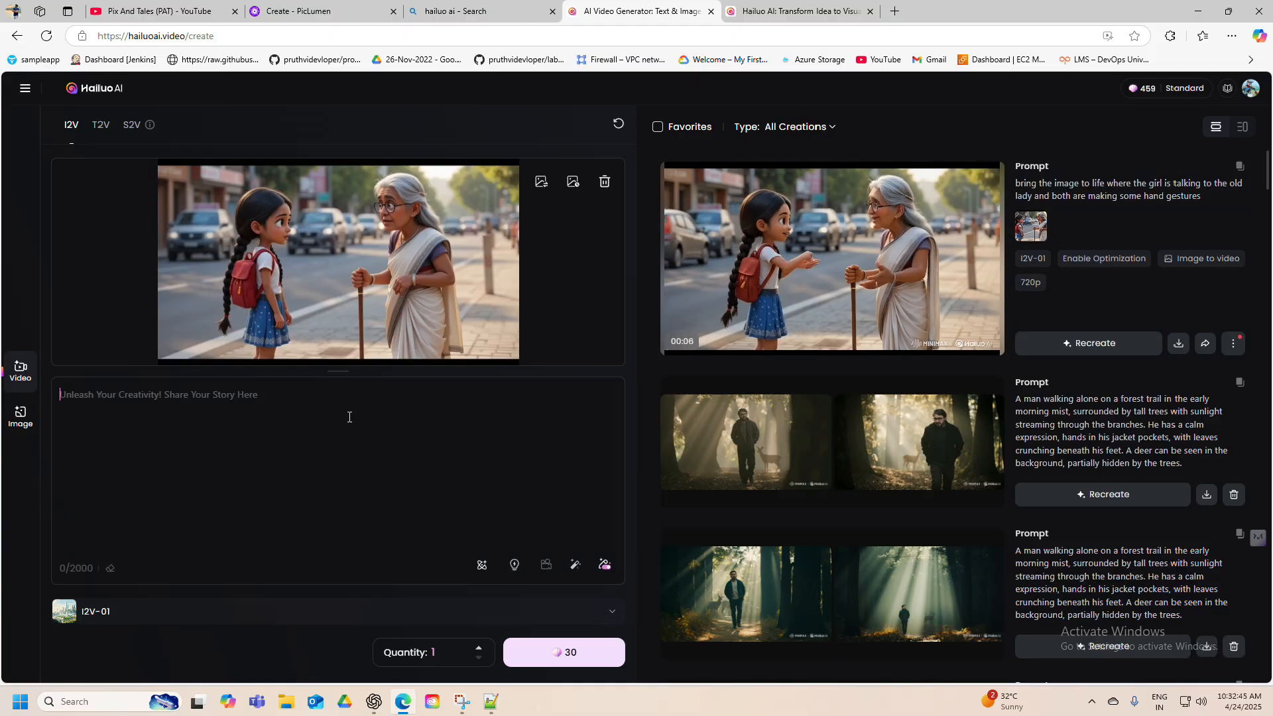
Enter the video prompt "bring the image to life where the girl and old lady are discussing and making some hand gestures"
left_click(374, 702)
left_click(1198, 8)
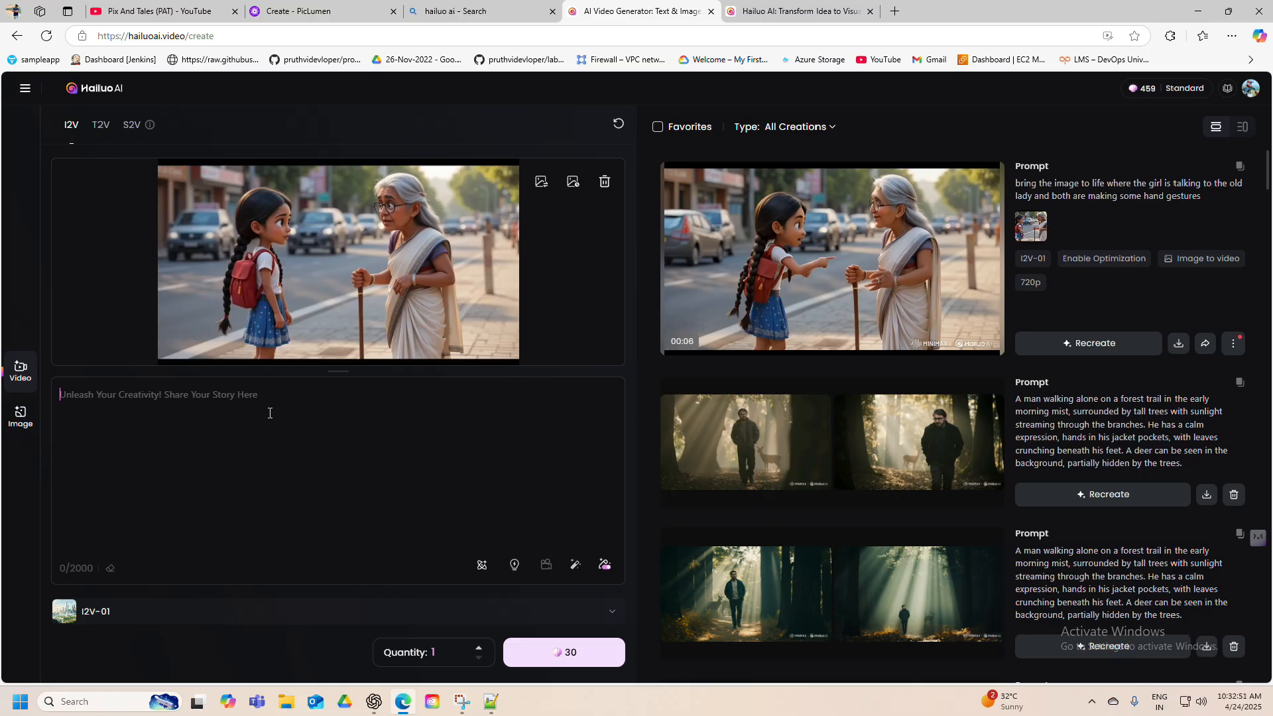
type("bring")
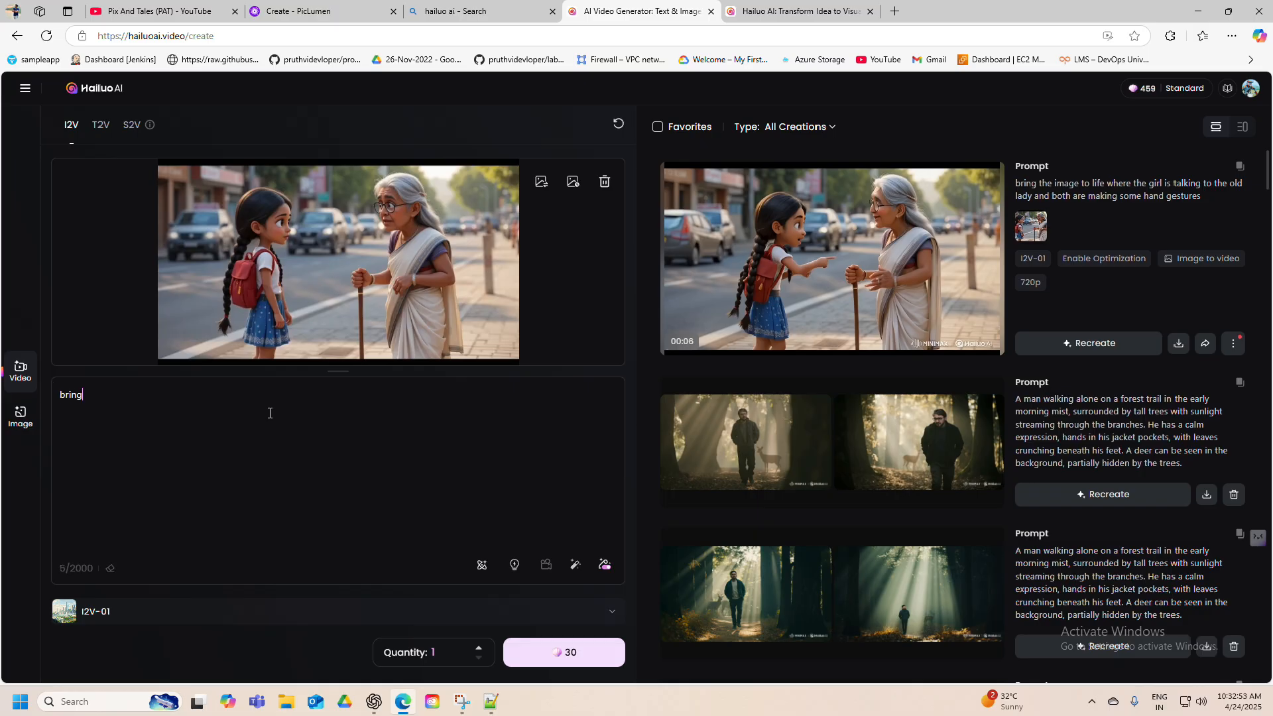
type(" the image to life where the")
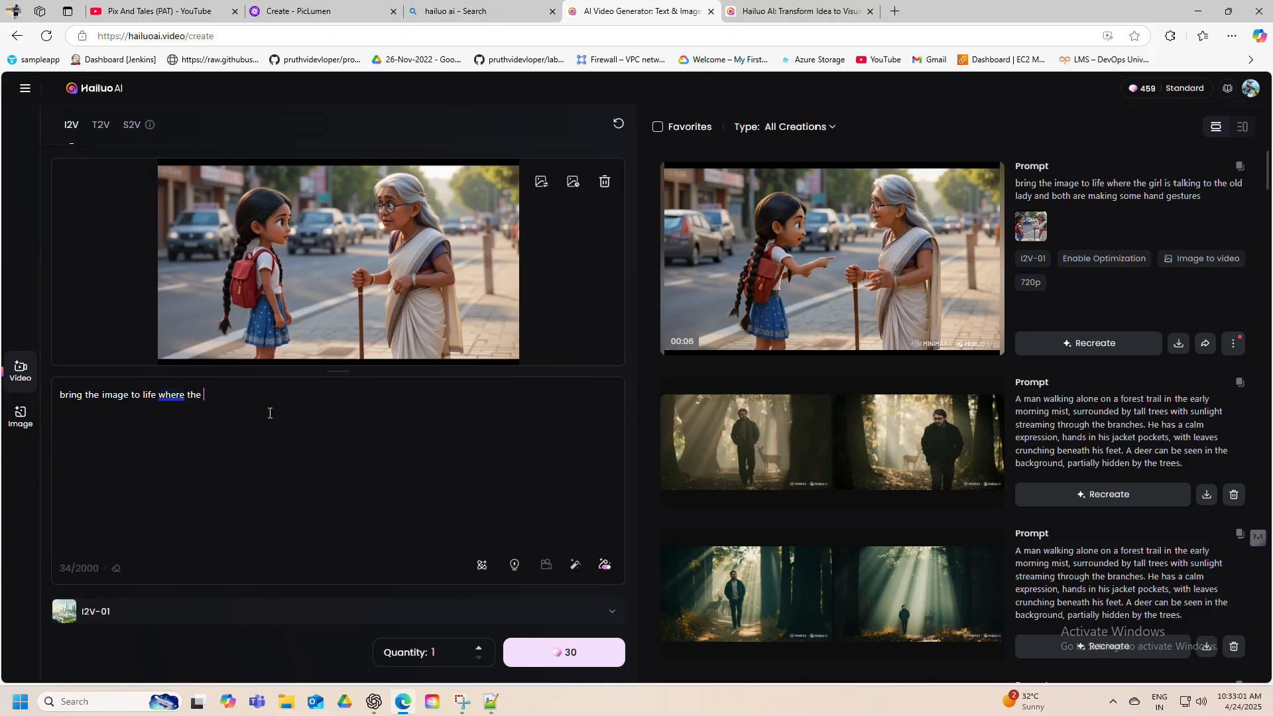
type(" girl and old lady are discussing a")
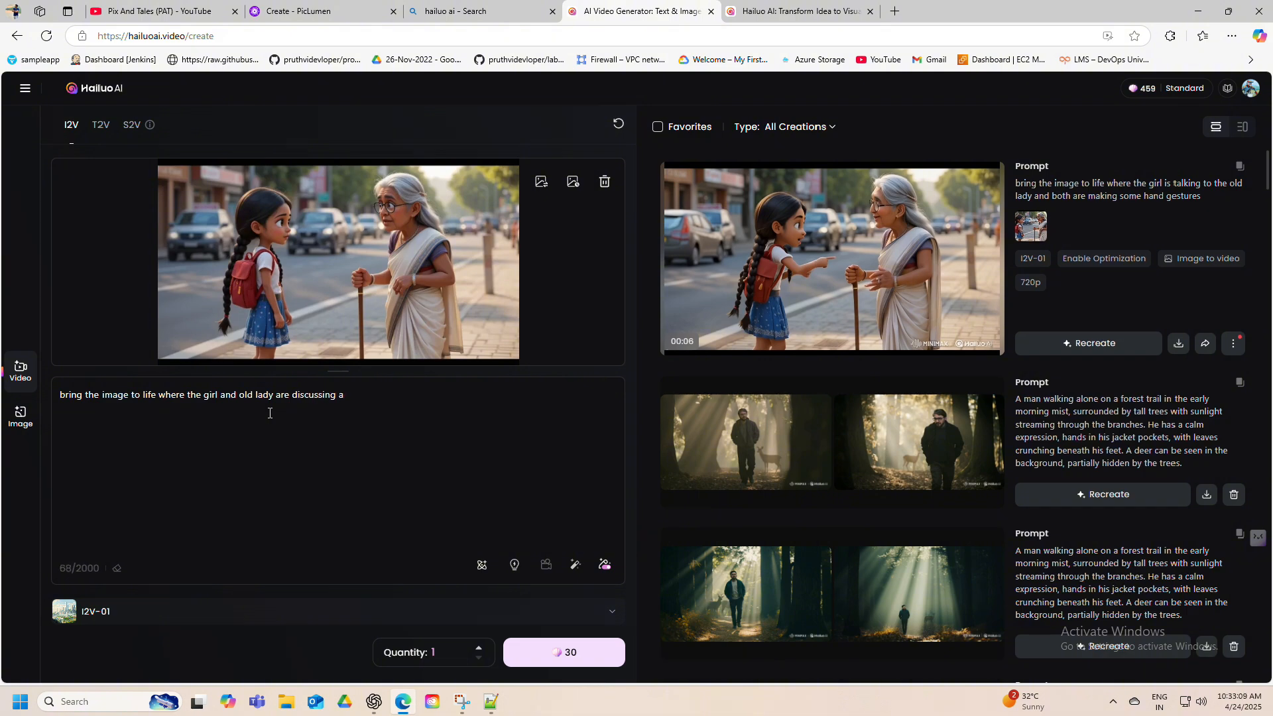
type("nd making som")
type("e han")
type("d s")
type("gestures")
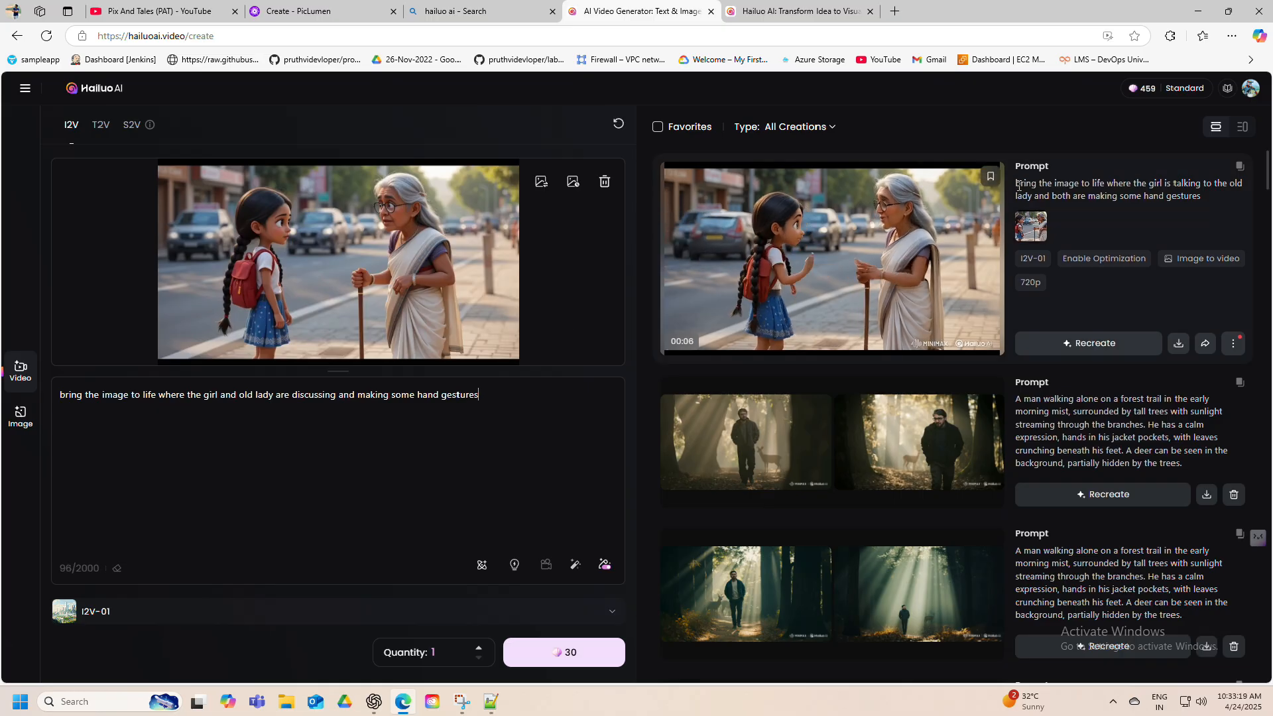
Highlight the prompt of the existing girl and old lady video, and open that video to watch it enlarged
left_click_drag(1017, 183, 1209, 200)
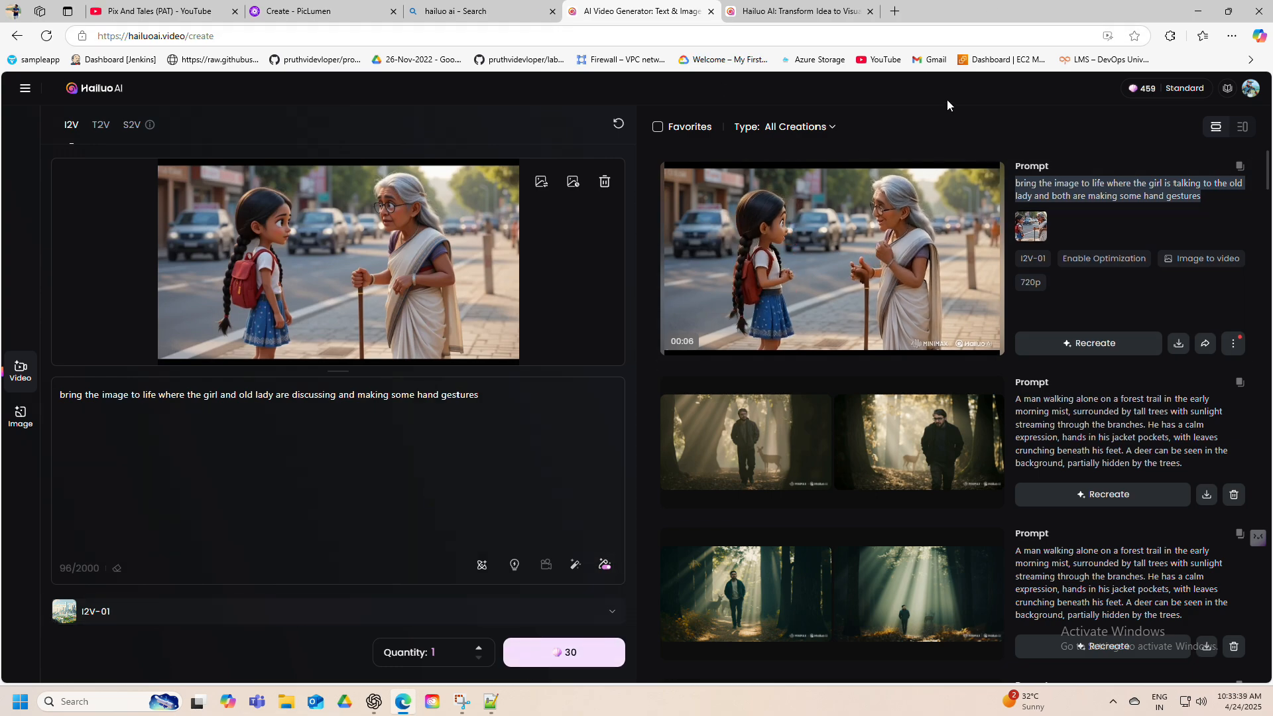
scroll(805, 302, "down", 1)
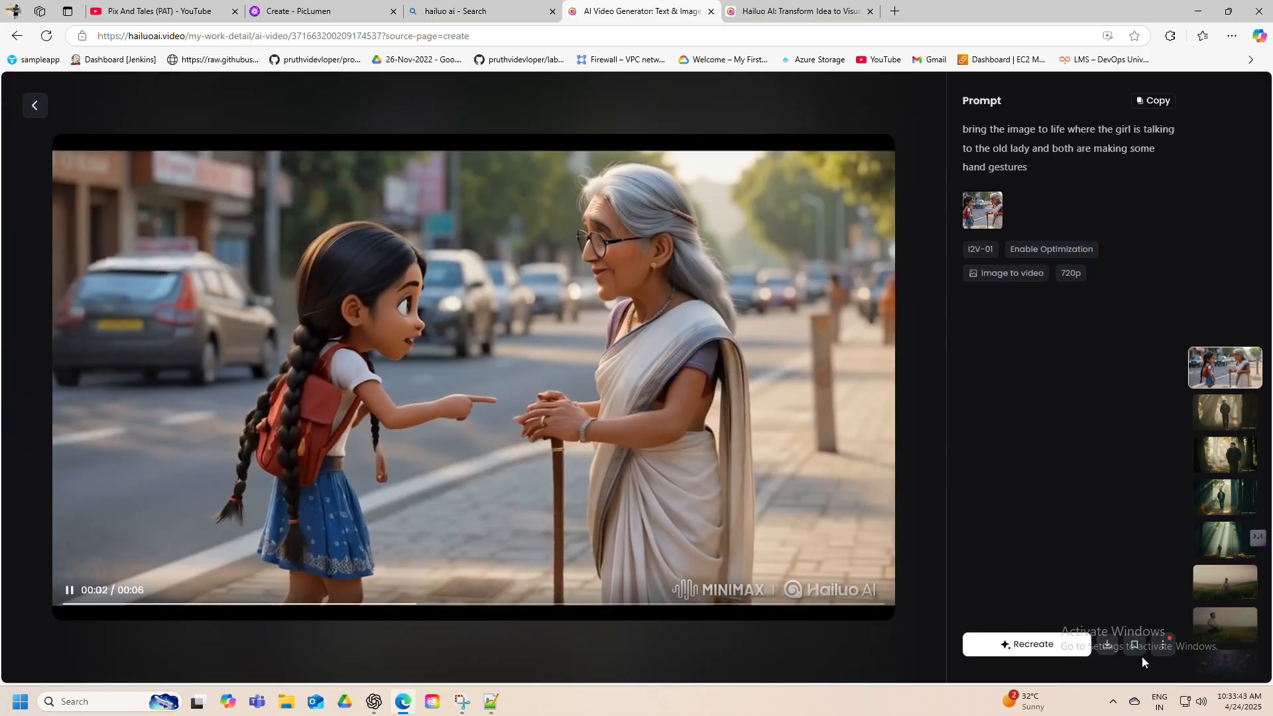
mouse_move(1107, 646)
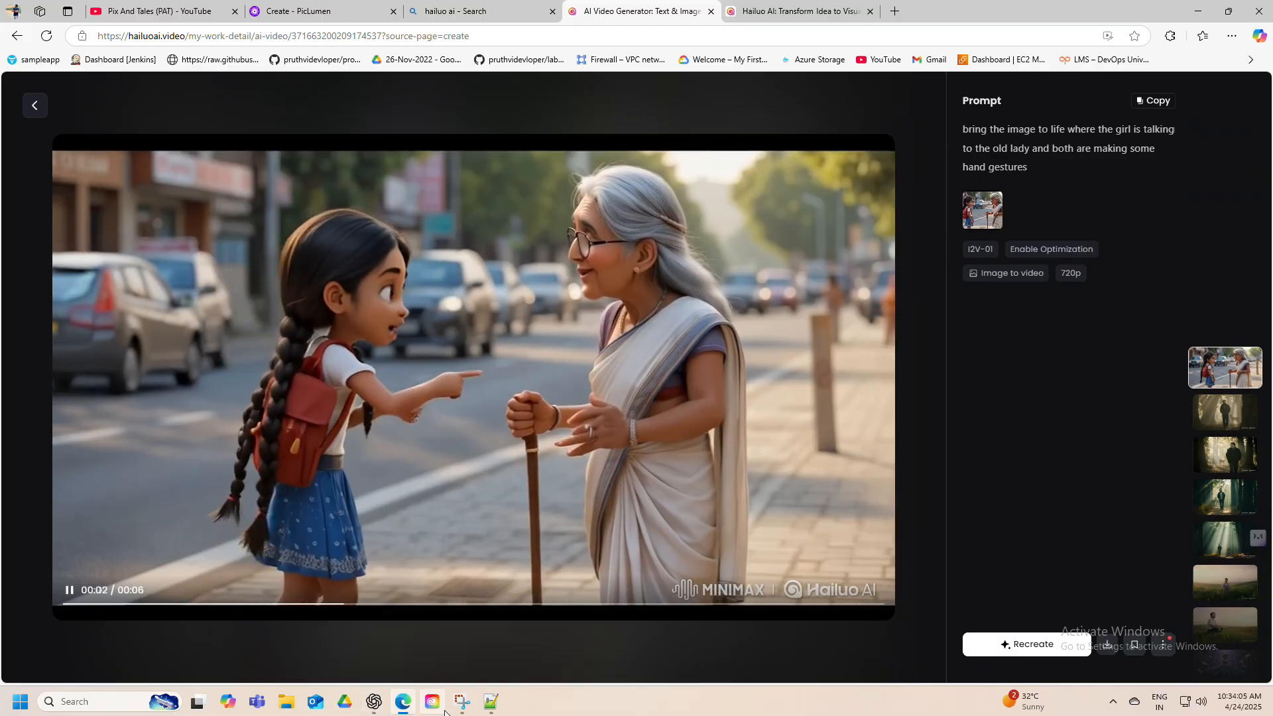
mouse_move(462, 703)
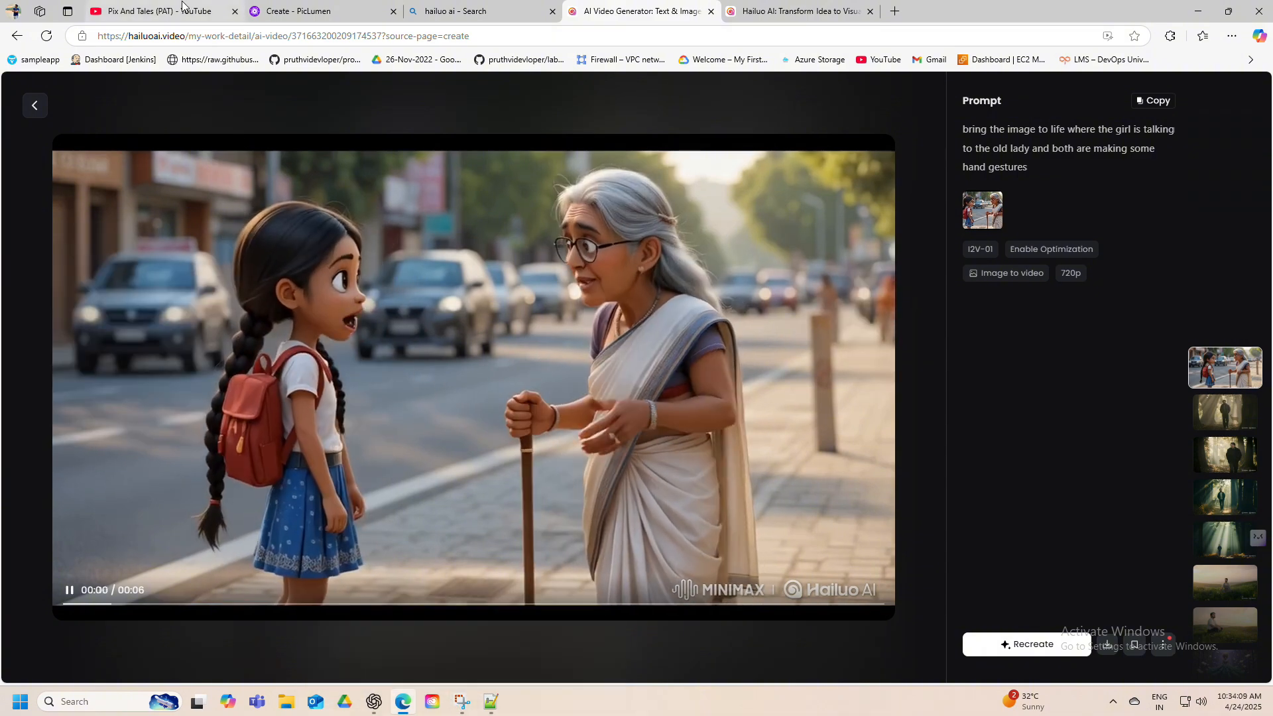
mouse_move(181, 5)
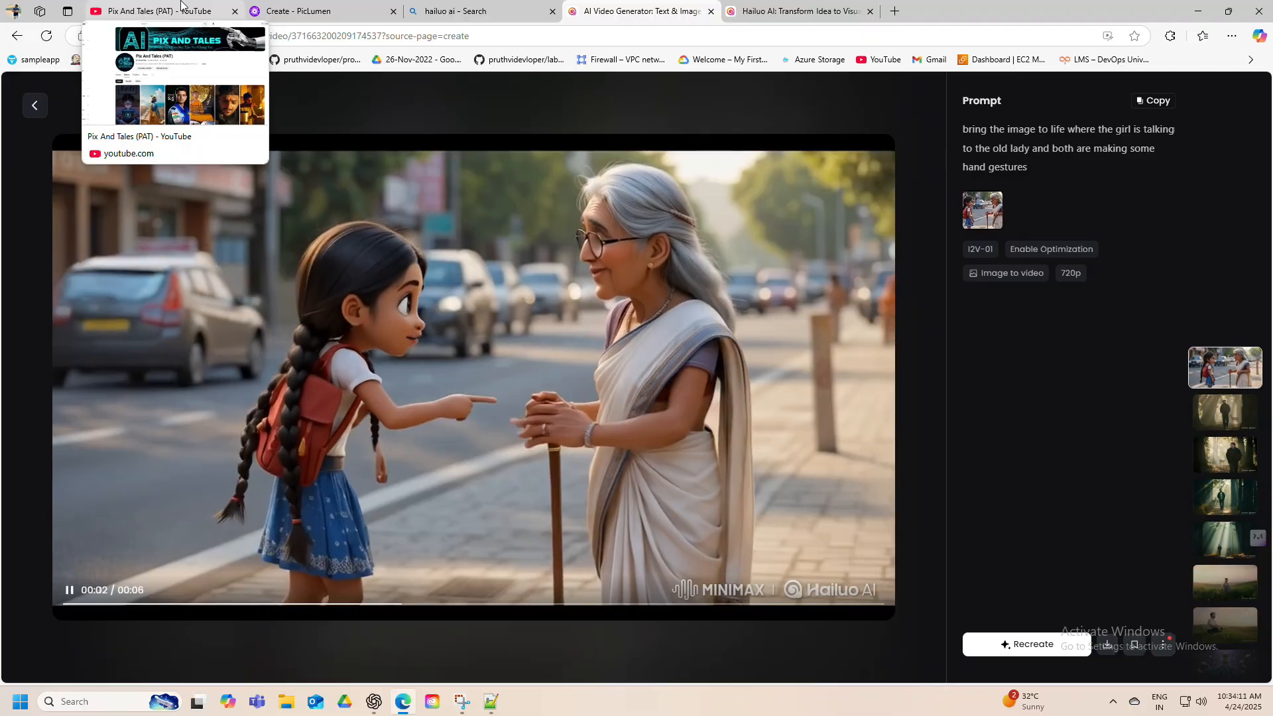